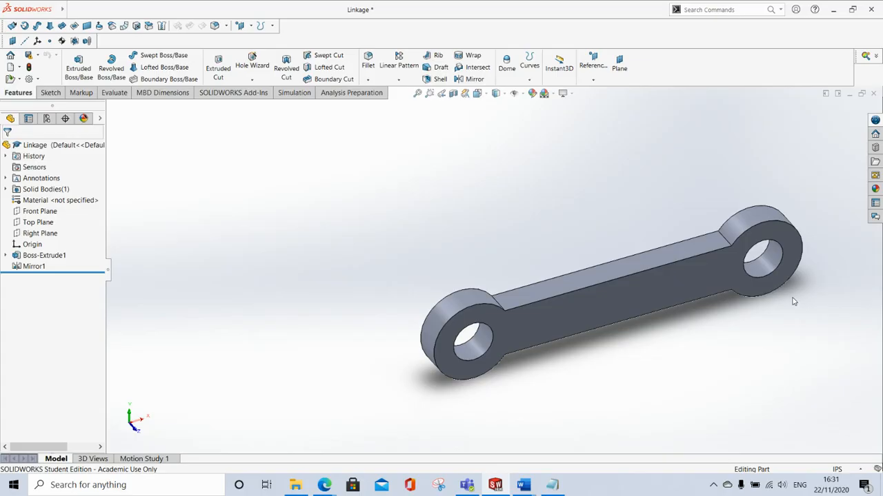
Search the commands for Mass Properties and examine the linkage's density in the report
click(710, 10)
text(mass p)
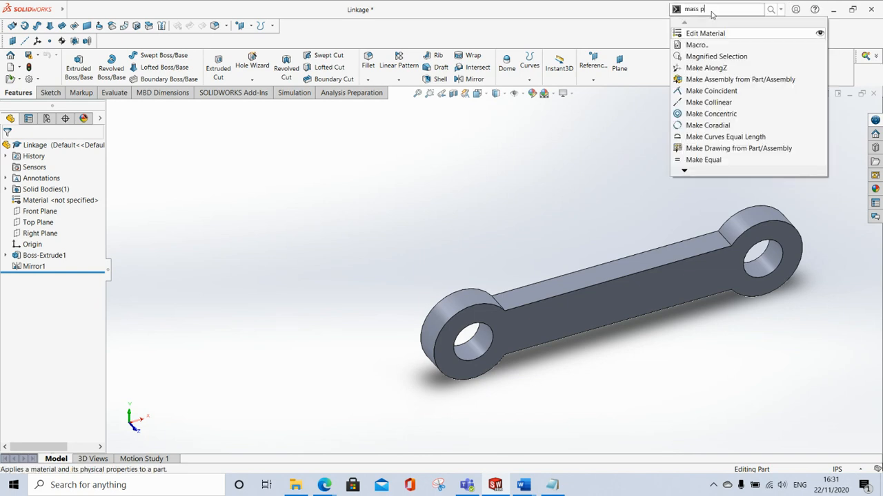
text(r)
key(Return)
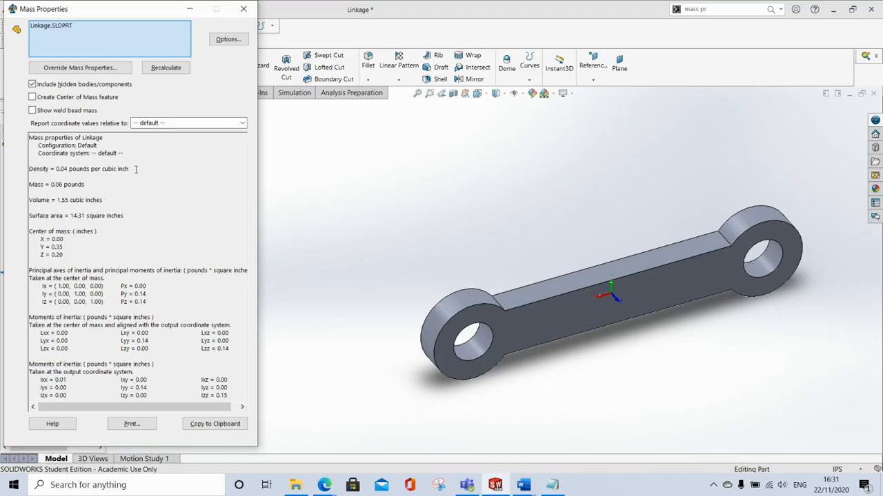
drag(136, 169, 29, 169)
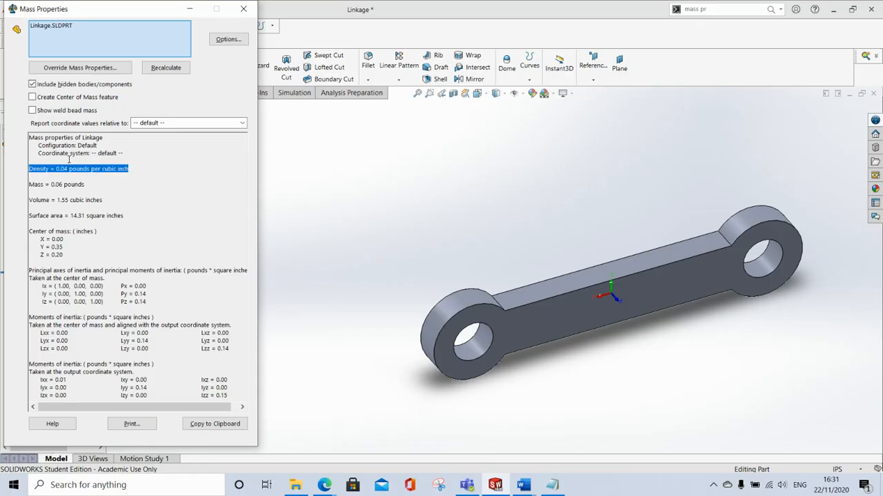
click(142, 177)
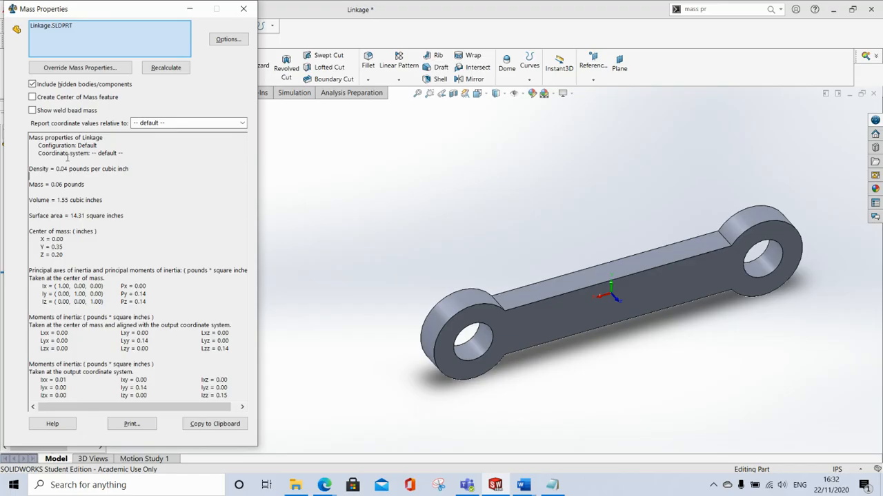
drag(71, 168, 150, 169)
click(140, 169)
click(244, 8)
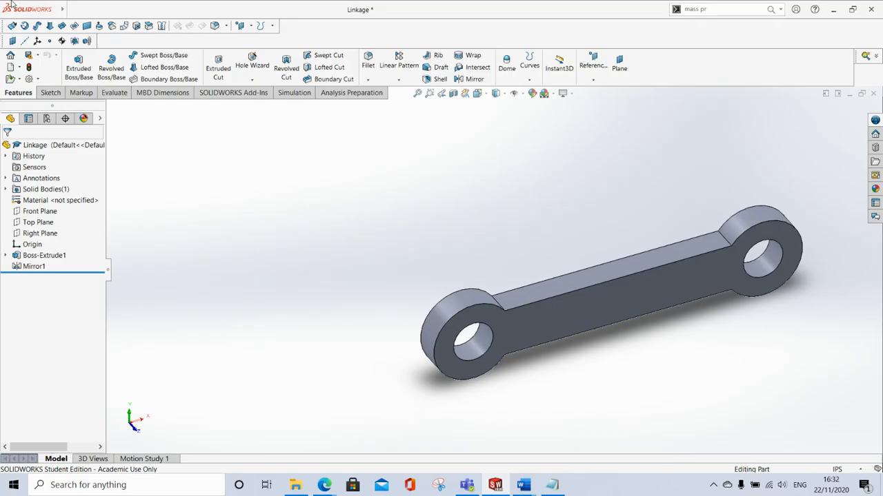
Make sure SOLIDWORKS Simulation is enabled in the list of active add-ins and accept the add-in settings
mouse_move(13, 8)
click(152, 10)
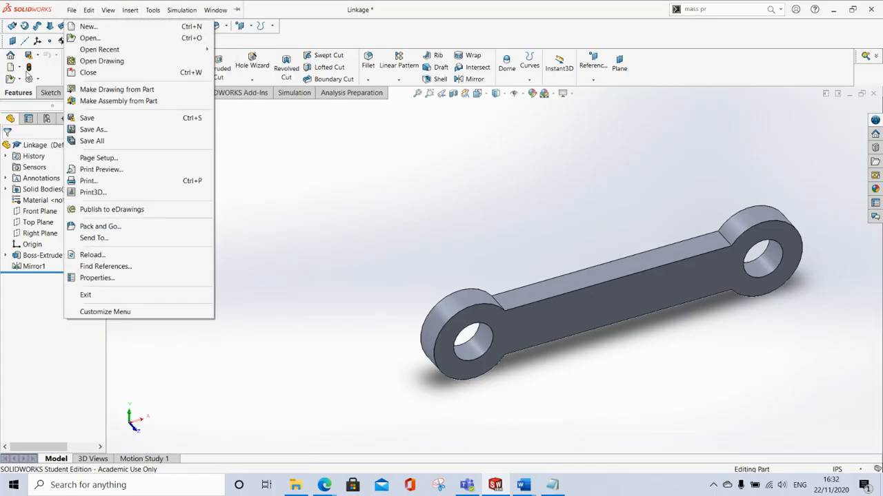
click(38, 79)
click(38, 79)
click(38, 79)
click(51, 114)
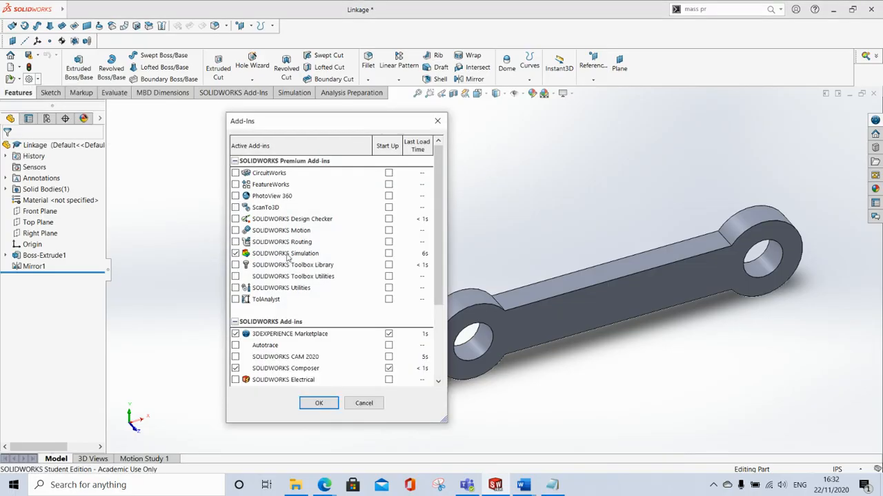
click(235, 254)
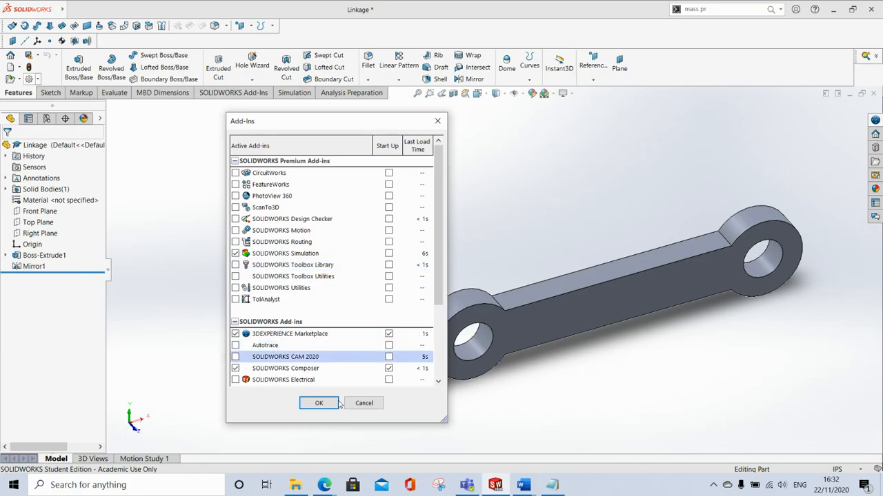
click(316, 404)
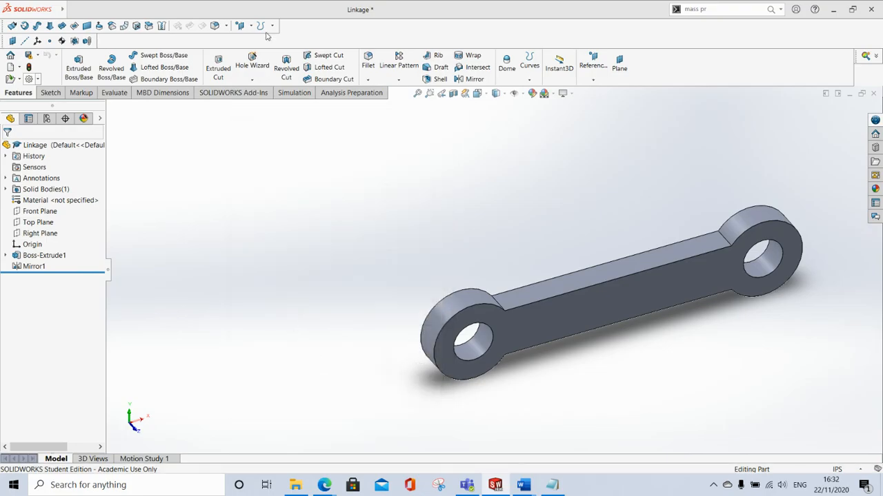
Create a new static simulation study named "simple simulation"
click(290, 95)
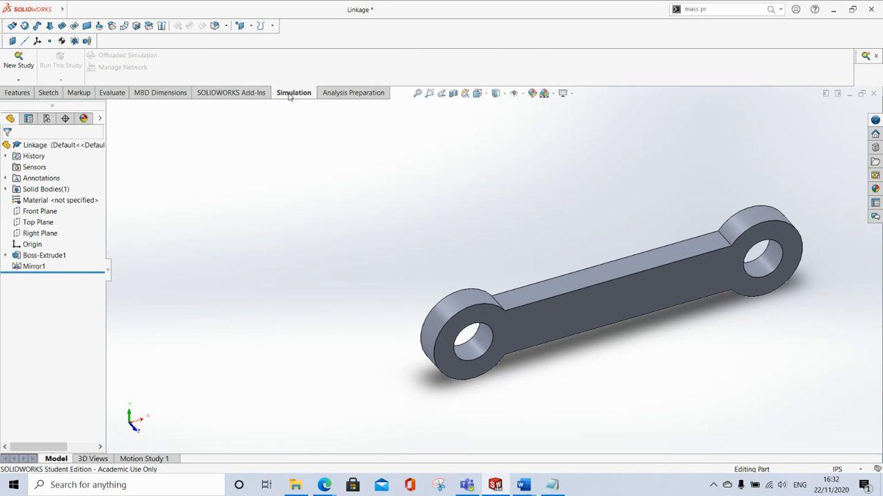
click(23, 67)
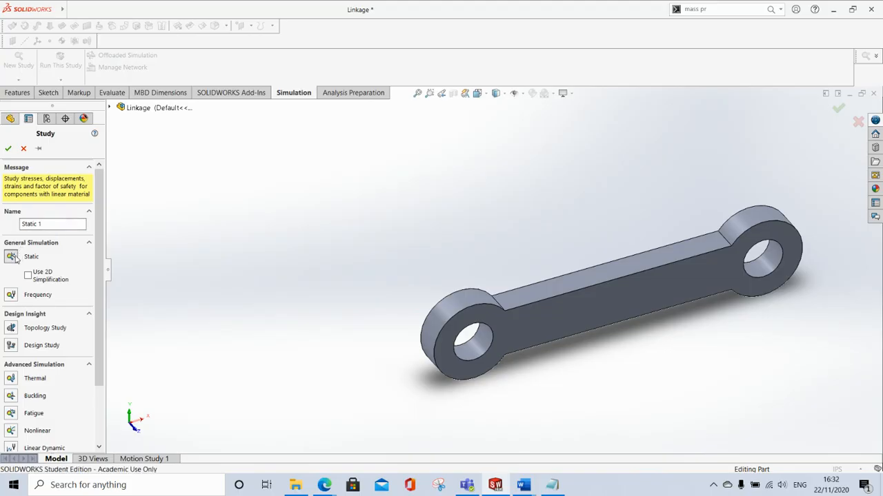
drag(79, 224, 6, 216)
text(simple simulation)
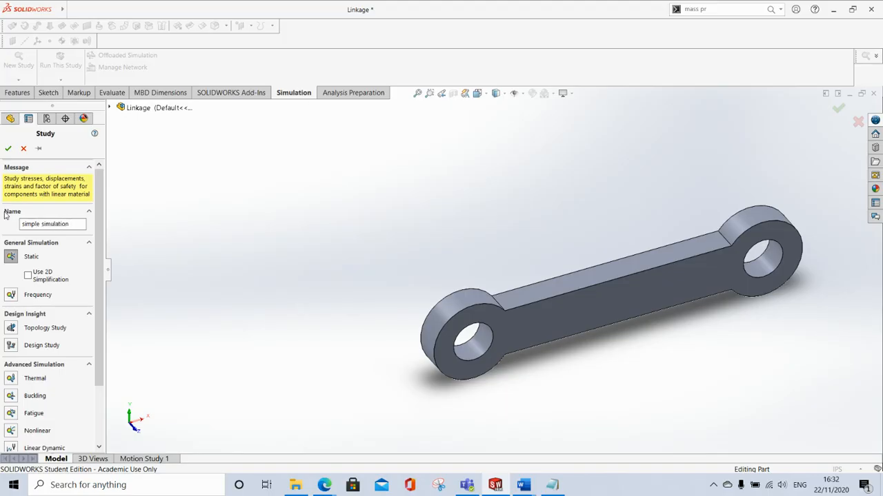
click(9, 149)
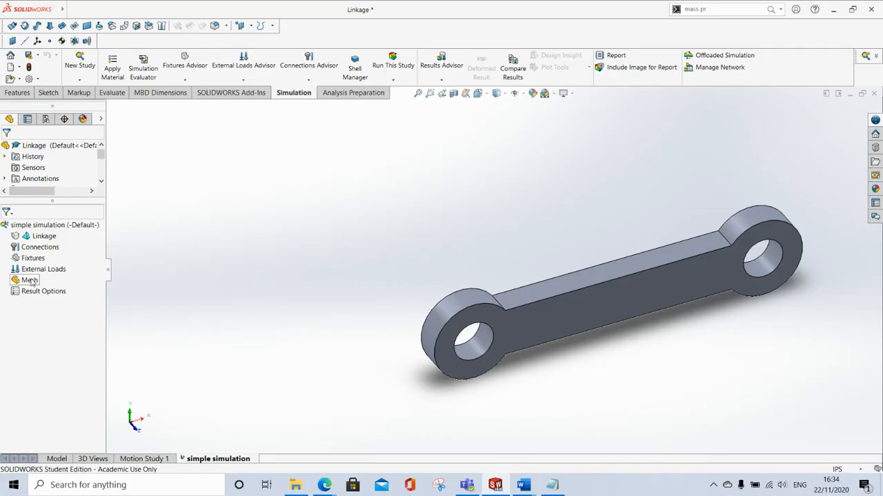
Apply Alloy Steel from the SOLIDWORKS Materials library to the Linkage part in the study
right_click(41, 238)
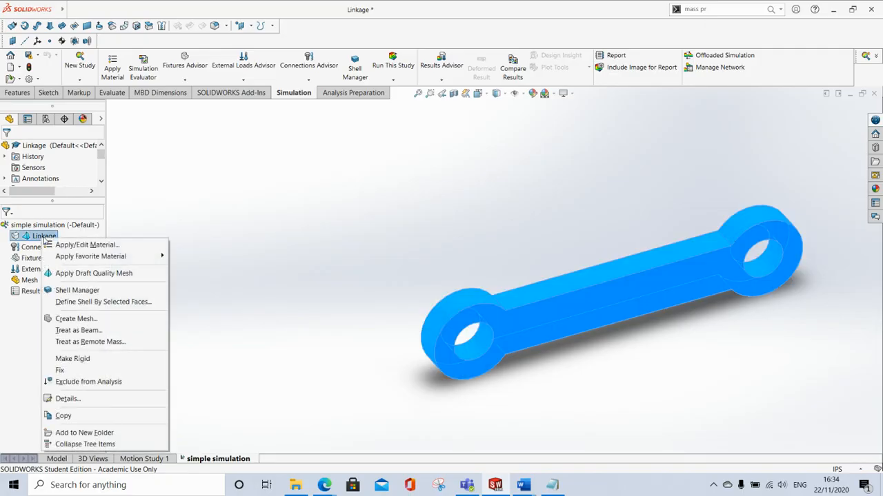
click(60, 247)
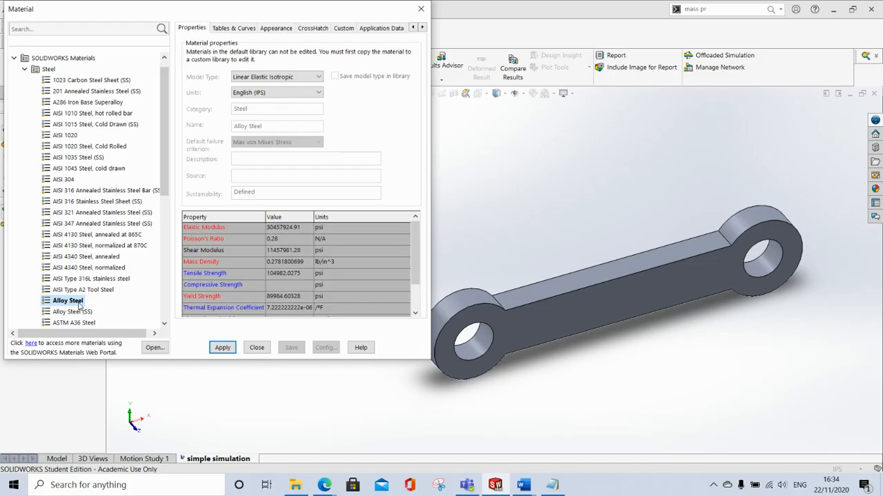
click(225, 348)
click(256, 348)
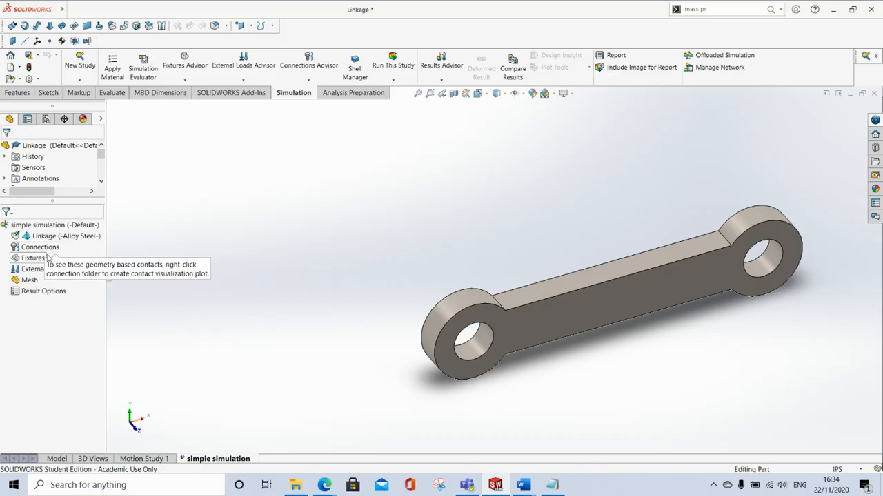
Add a Fixed Geometry fixture to the inner cylindrical face of the linkage's right-hand hole
right_click(39, 258)
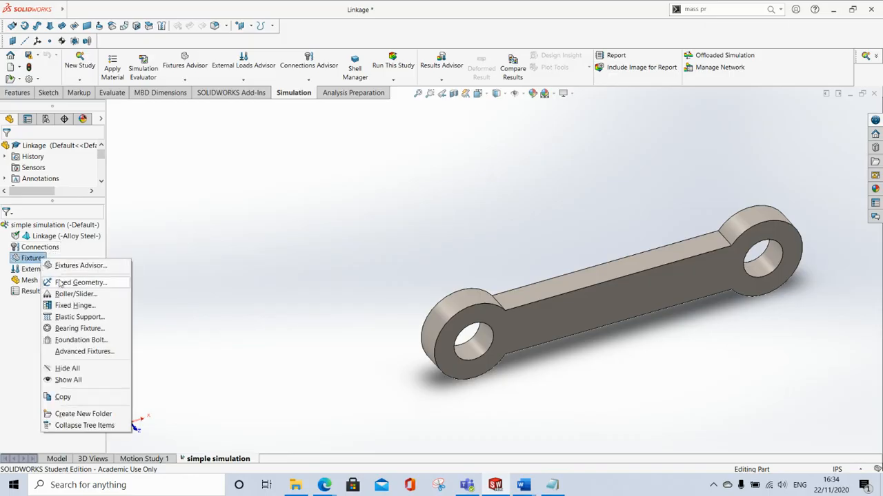
click(90, 282)
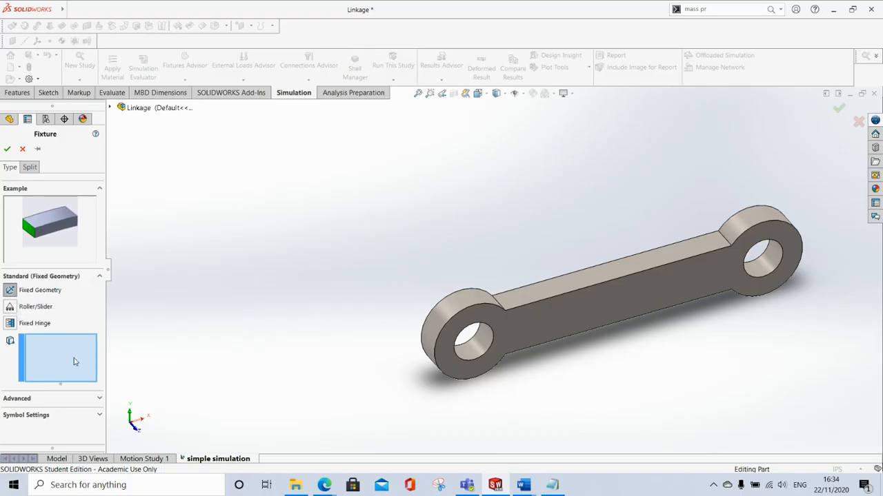
click(773, 266)
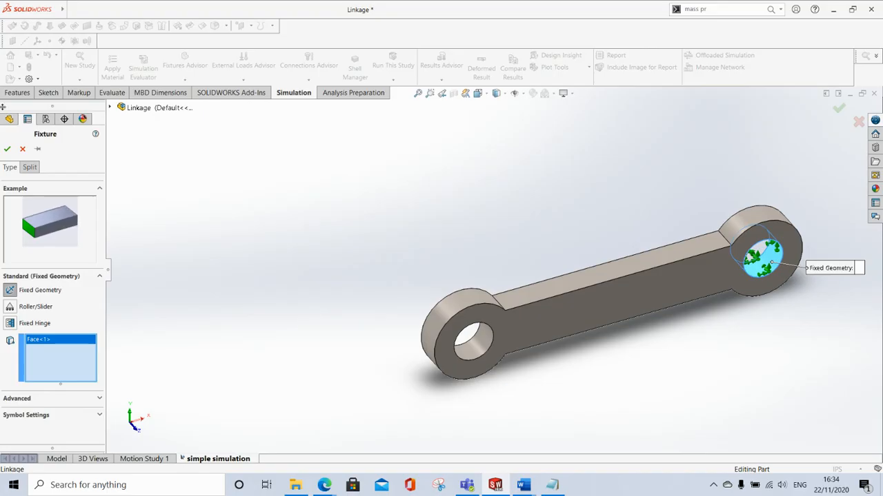
click(6, 148)
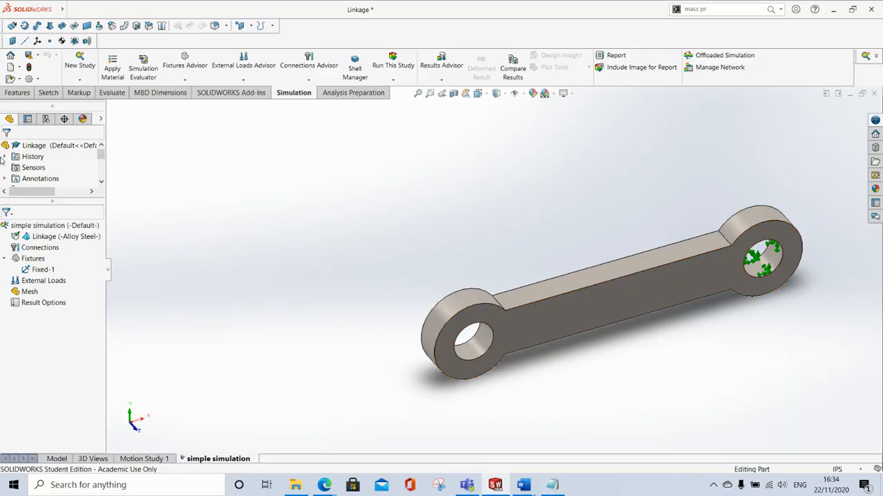
Start a Force load and assign it to the inner cylindrical face of the linkage's left-hand hole
scroll(33, 267, down, 2)
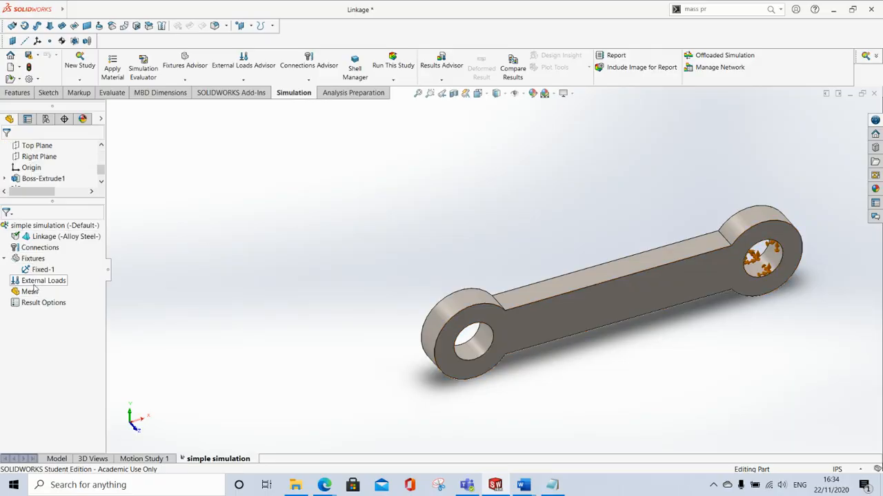
right_click(34, 287)
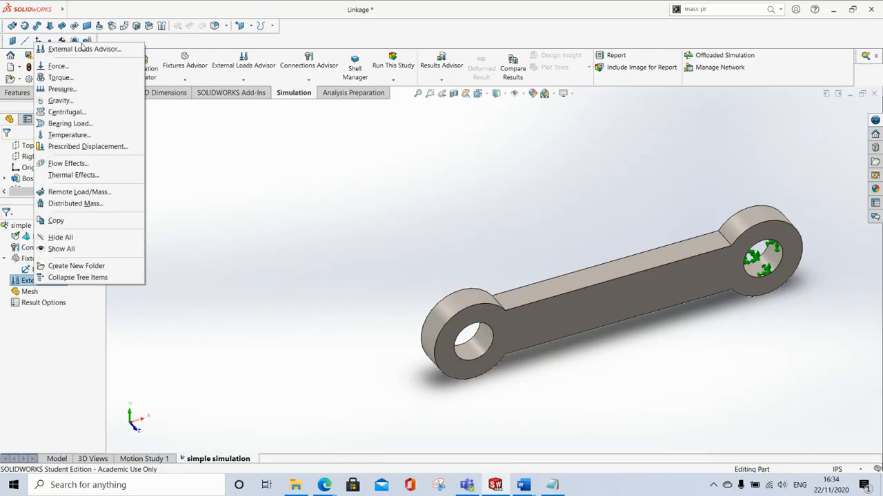
click(58, 67)
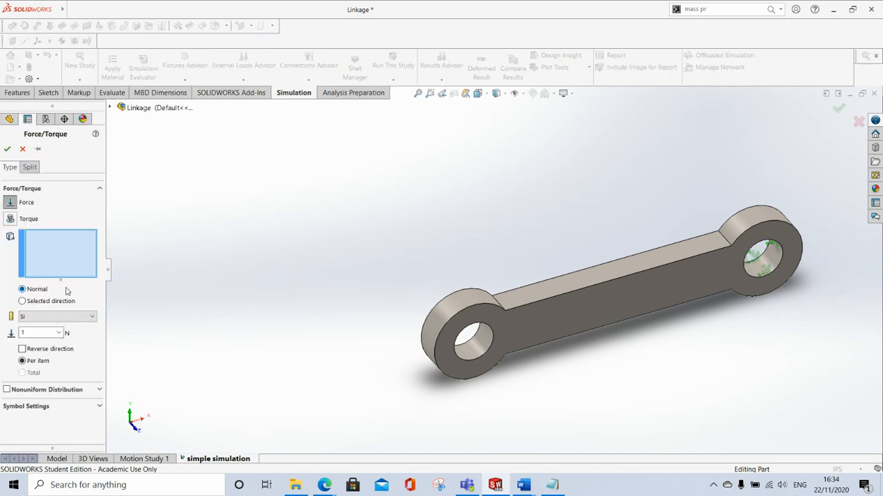
click(12, 220)
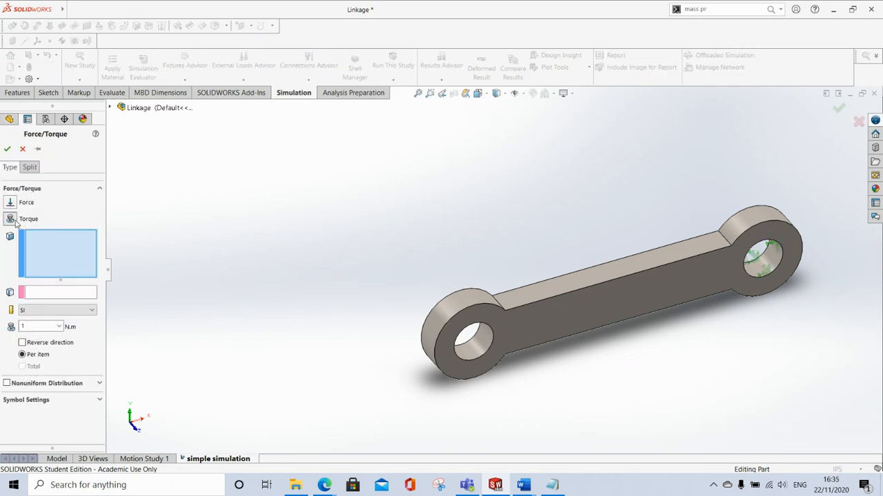
click(12, 202)
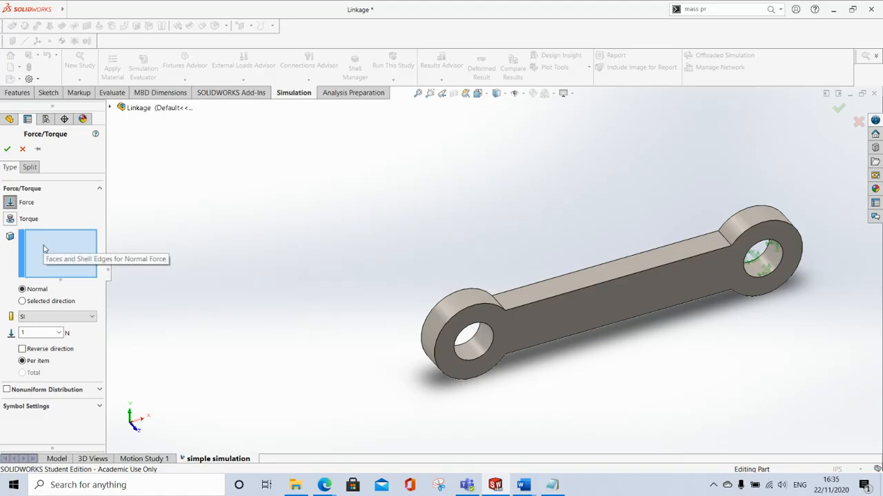
click(486, 346)
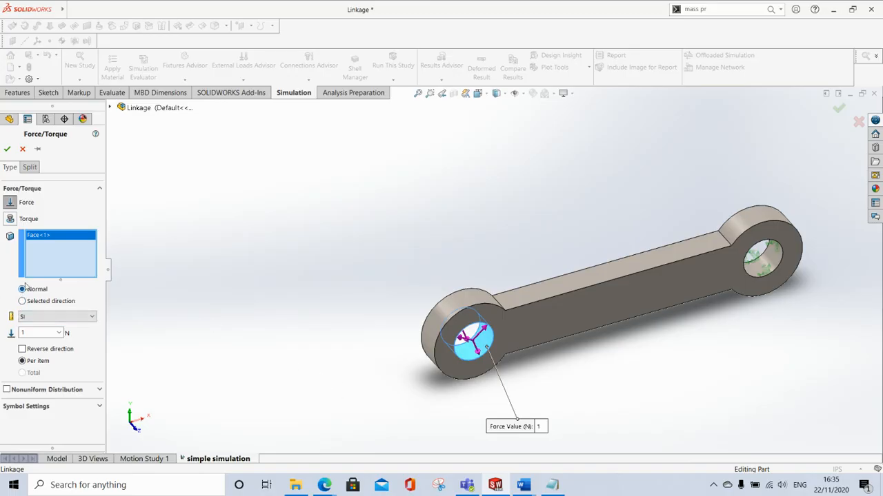
Direct the force along the bar's long upper back edge and reverse it so it pulls away from the fixed hole
click(23, 302)
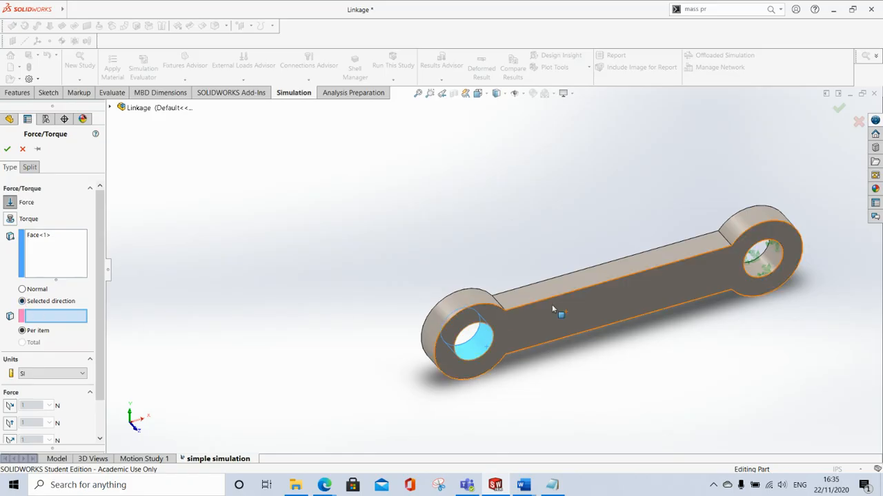
click(548, 283)
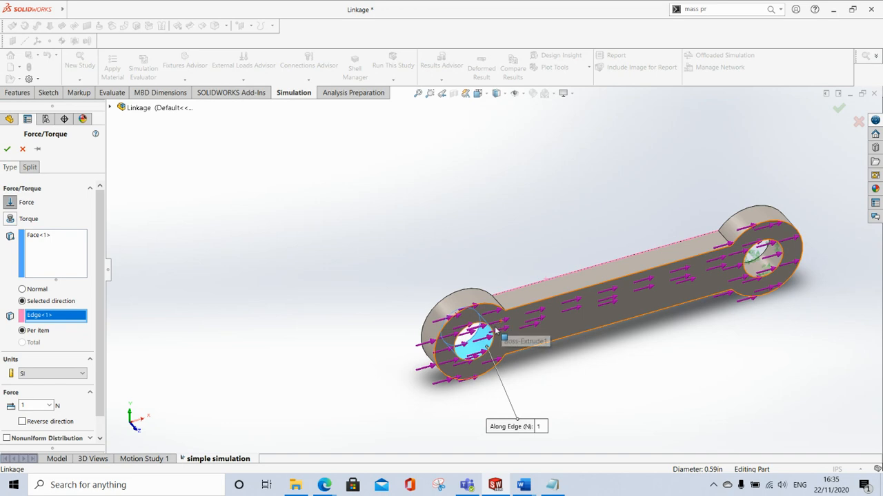
scroll(38, 403, down, 1)
click(22, 401)
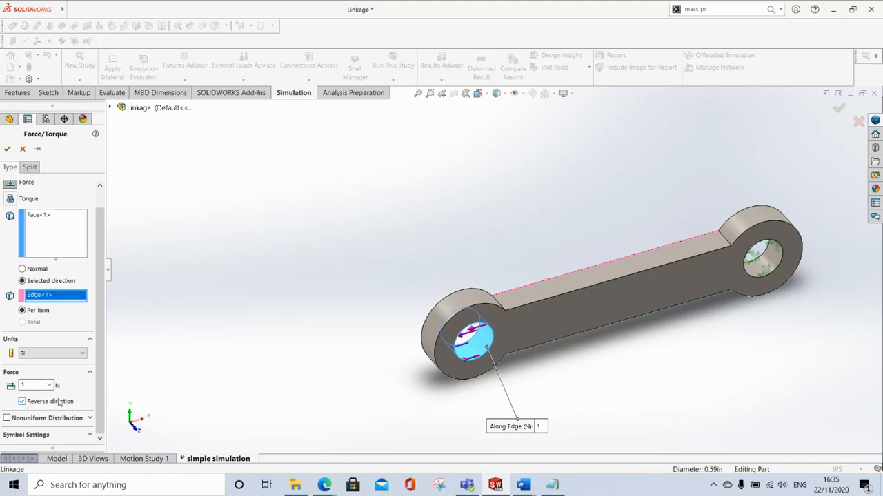
Set the force units to English (IPS) and the value to 500 lbf, and accept the load
drag(36, 385, 13, 386)
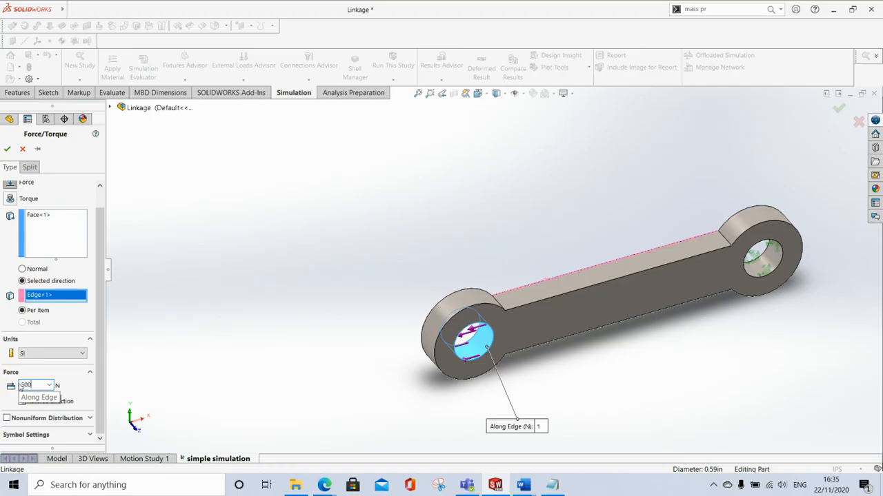
click(60, 353)
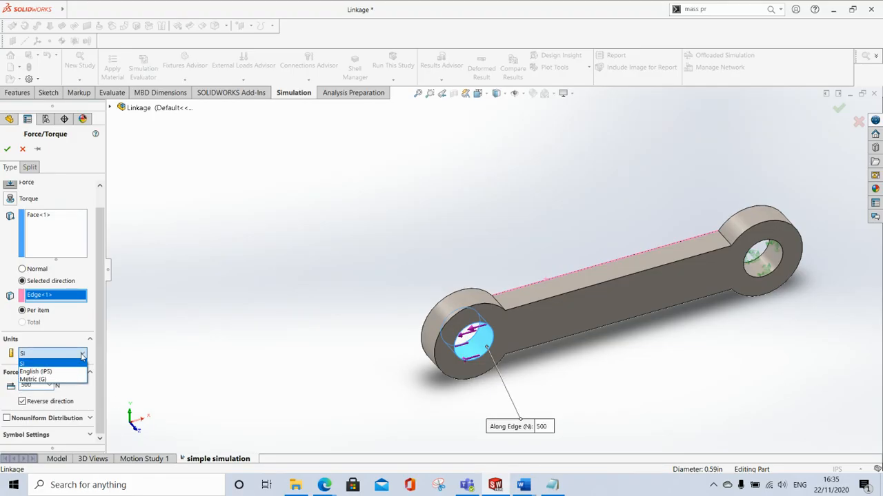
click(63, 373)
double_click(45, 386)
text(5)
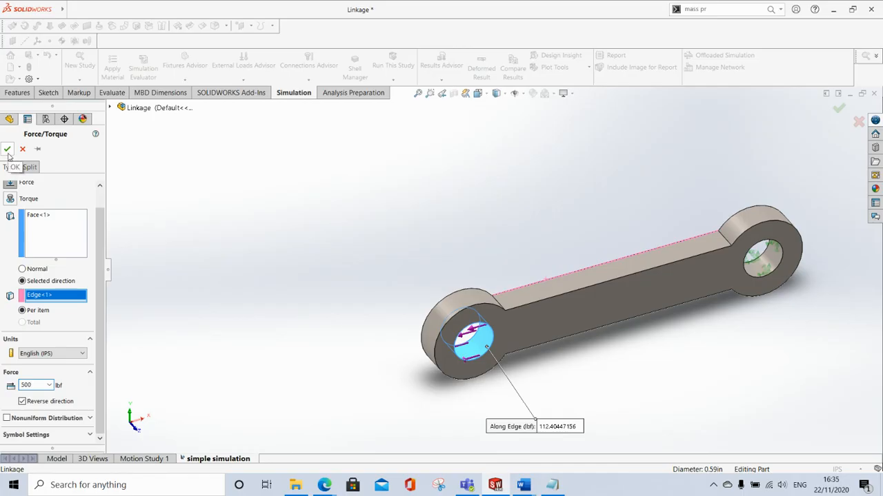
click(7, 149)
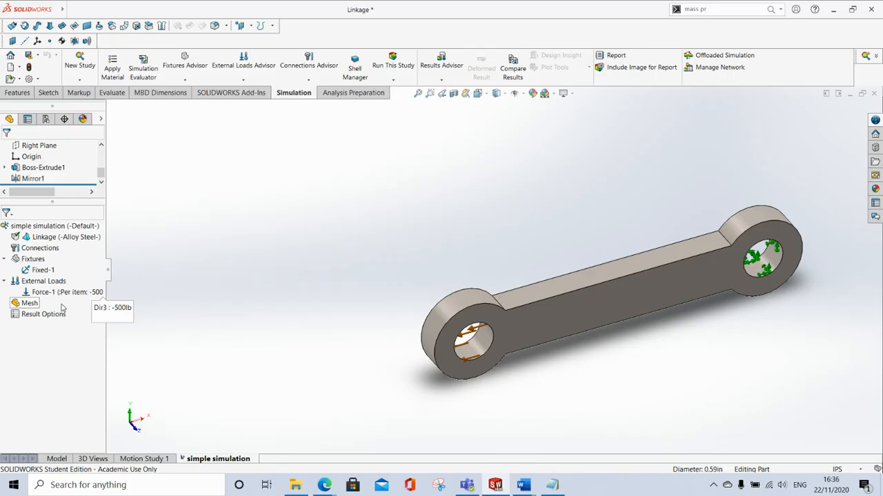
Mesh the linkage with Mesh and Run and solve the simple simulation study
right_click(35, 304)
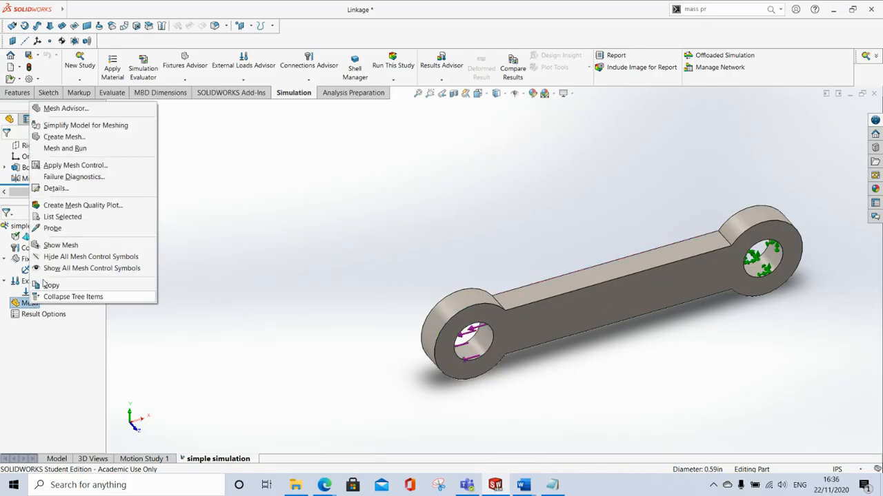
click(65, 148)
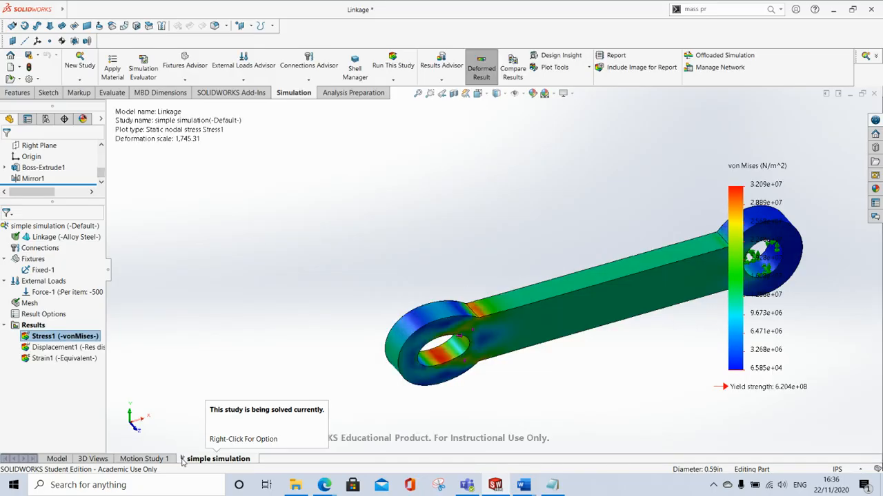
Examine the von Mises stress distribution around both holes and along the bar from several angles, moving the color legend farther off the linkage
middle_drag(622, 355, 653, 348)
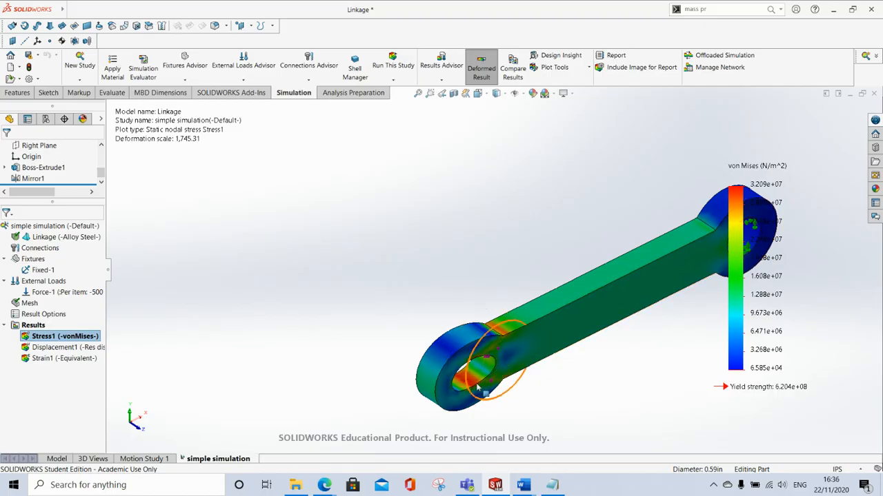
middle_drag(607, 415, 617, 432)
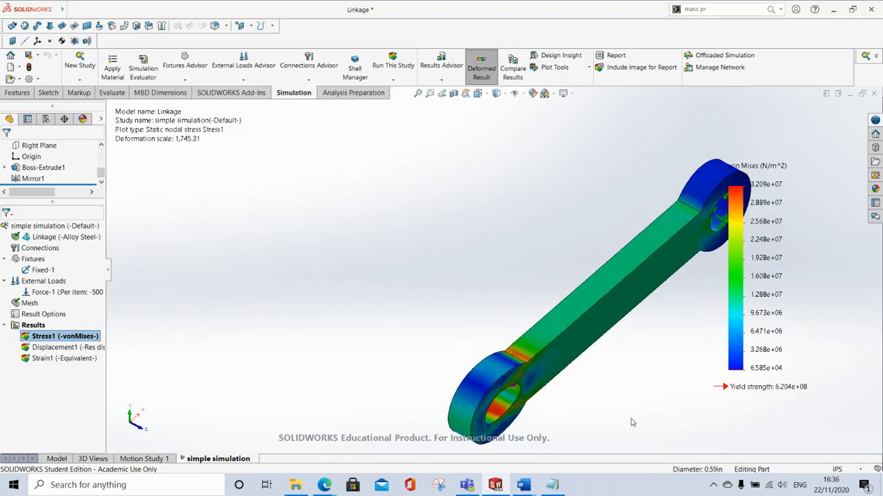
middle_drag(722, 174, 823, 229)
drag(811, 245, 864, 250)
middle_drag(730, 219, 711, 127)
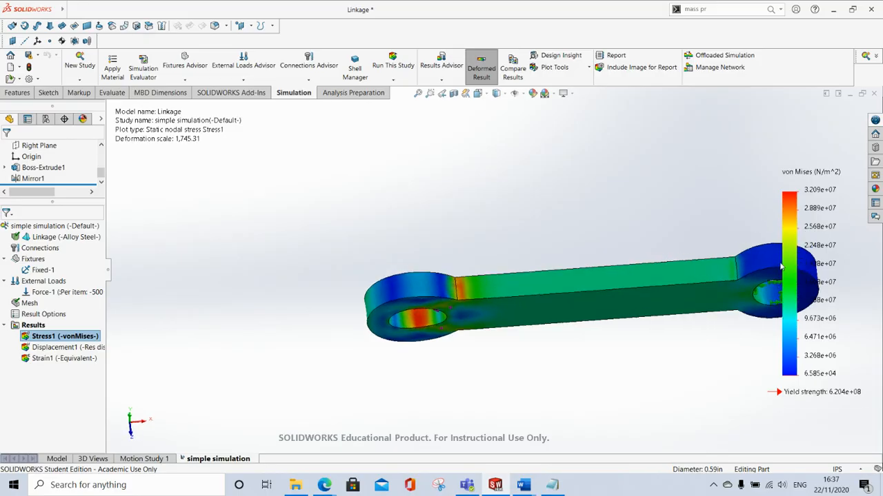
middle_drag(765, 285, 738, 293)
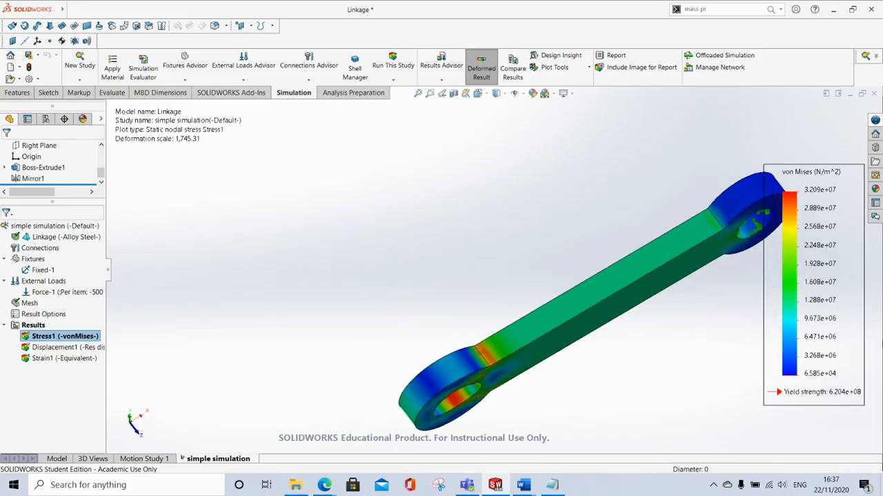
middle_drag(643, 319, 756, 233)
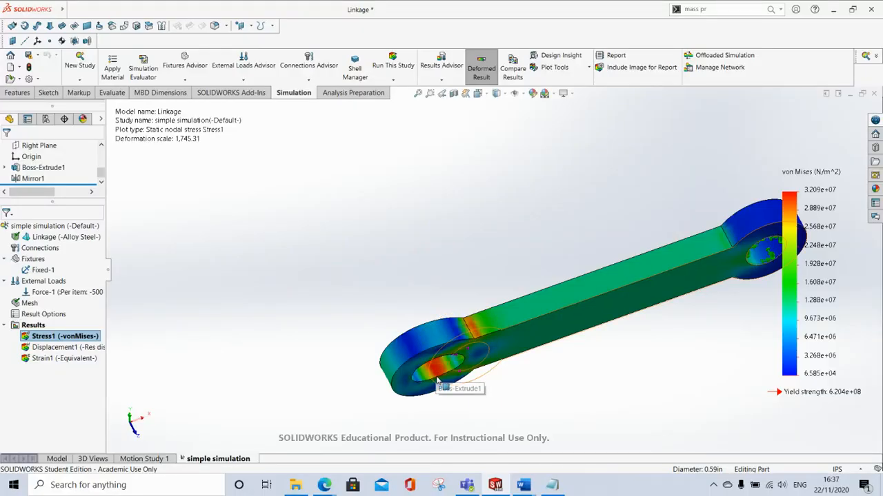
middle_drag(484, 380, 453, 347)
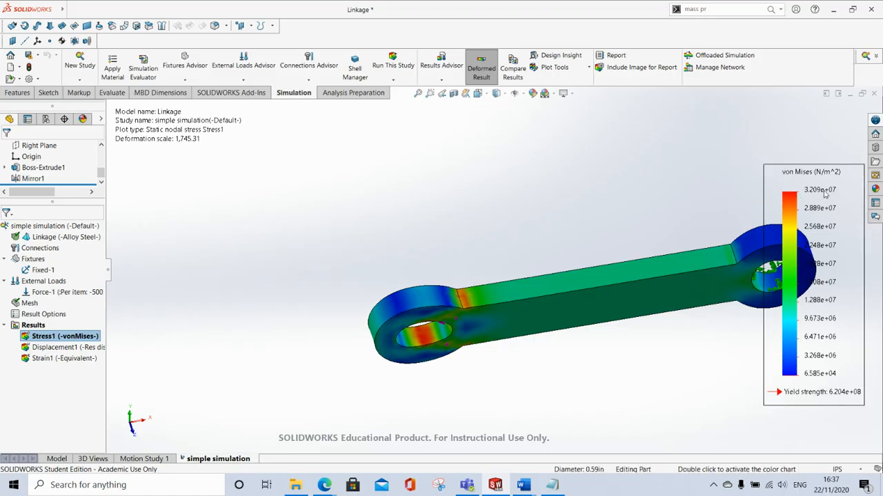
middle_drag(749, 294, 745, 273)
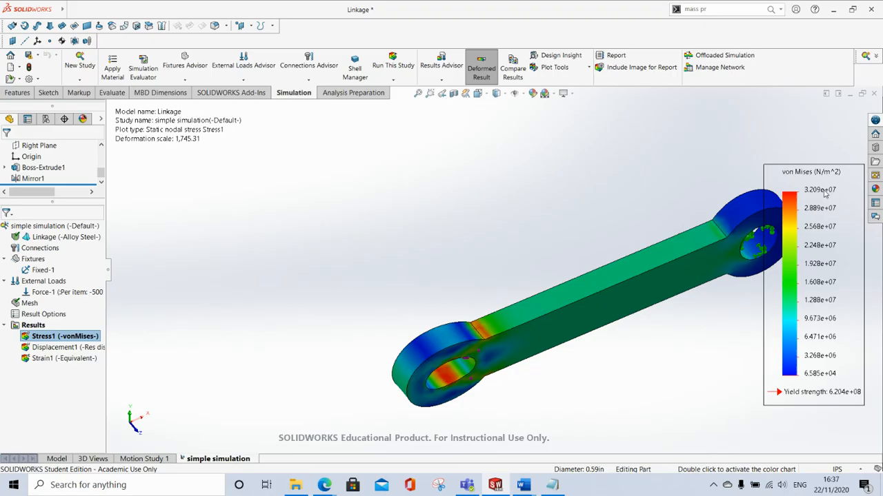
middle_drag(469, 375, 481, 333)
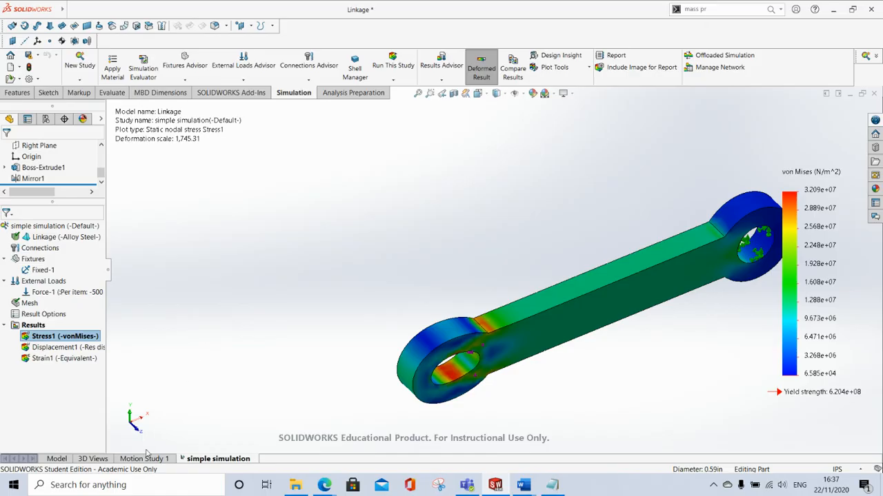
Return to the model, edit the sketch of the linkage's base extrusion, and set the outer circle's diameter to 1 in
click(57, 459)
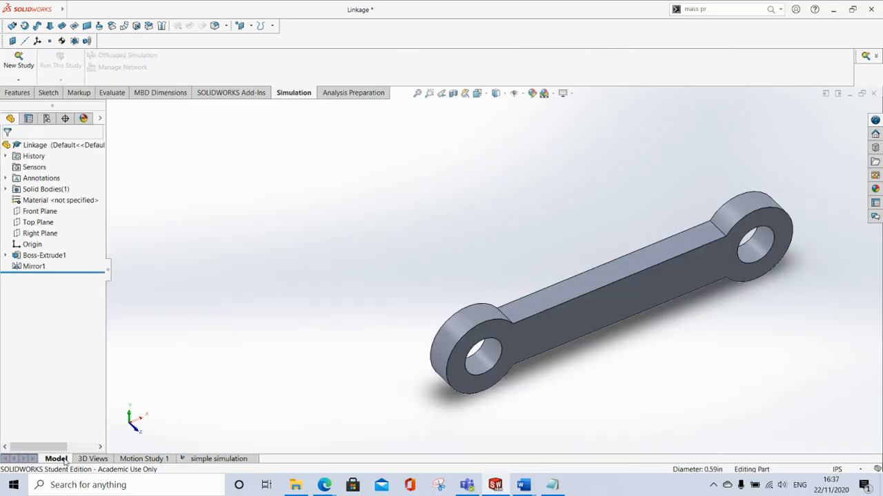
click(5, 255)
right_click(43, 268)
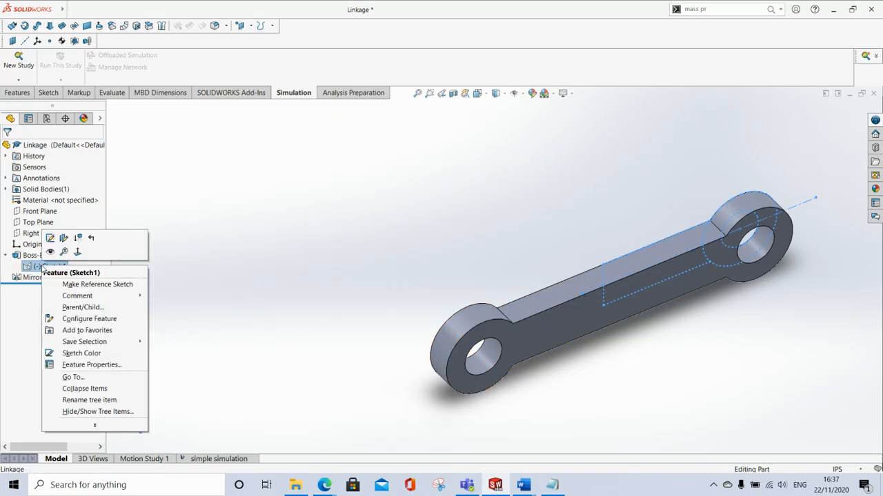
click(49, 238)
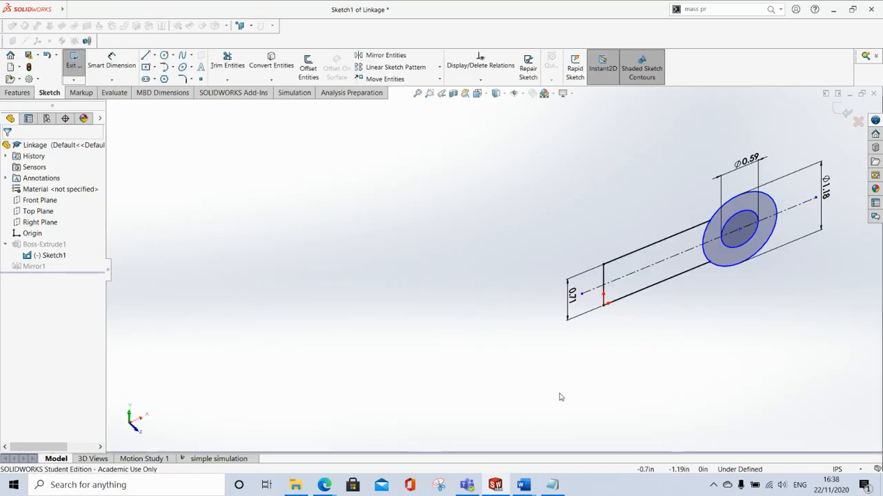
mouse_move(799, 262)
middle_down()
mouse_move(824, 344)
mouse_move(794, 279)
mouse_move(755, 347)
mouse_move(780, 380)
mouse_move(826, 297)
mouse_move(879, 304)
mouse_move(814, 298)
mouse_move(874, 276)
mouse_move(874, 267)
middle_up()
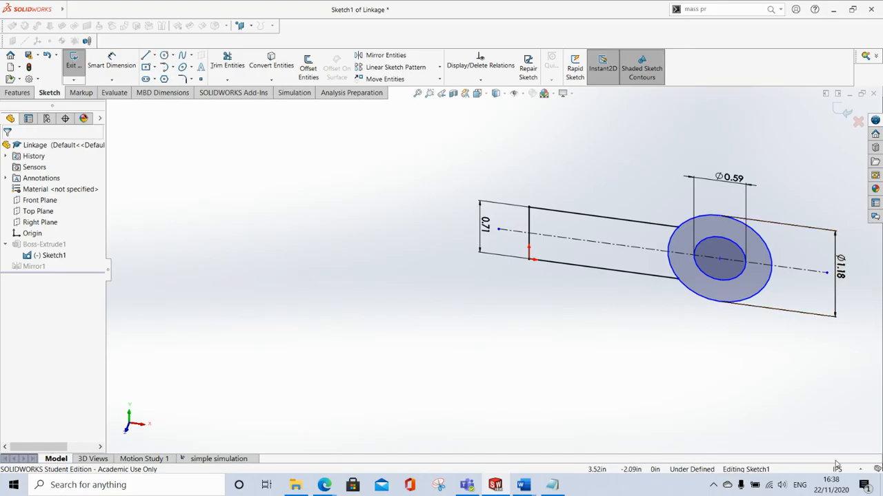
click(849, 280)
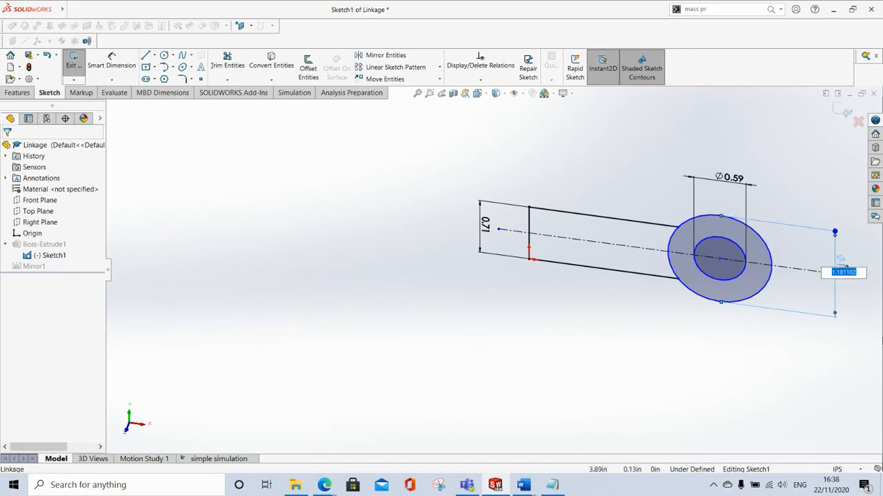
text(1)
key(Return)
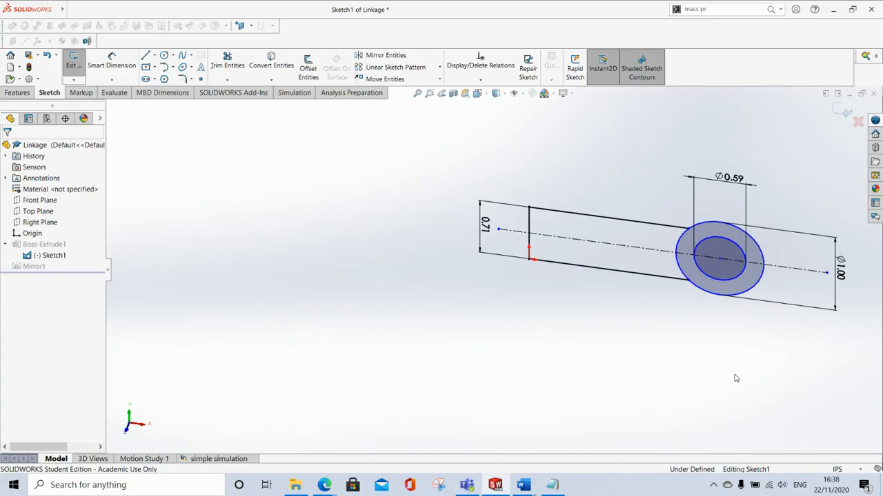
Set the inner hole circle's diameter to 0.55 in and exit the sketch to rebuild the linkage
mouse_move(736, 379)
middle_down()
mouse_move(650, 404)
mouse_move(662, 382)
mouse_move(687, 374)
mouse_move(779, 377)
mouse_move(670, 285)
middle_up()
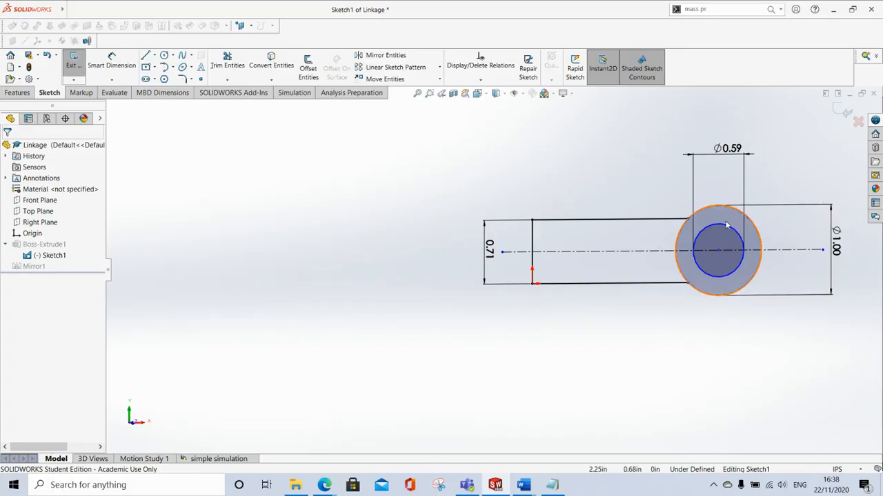
click(737, 148)
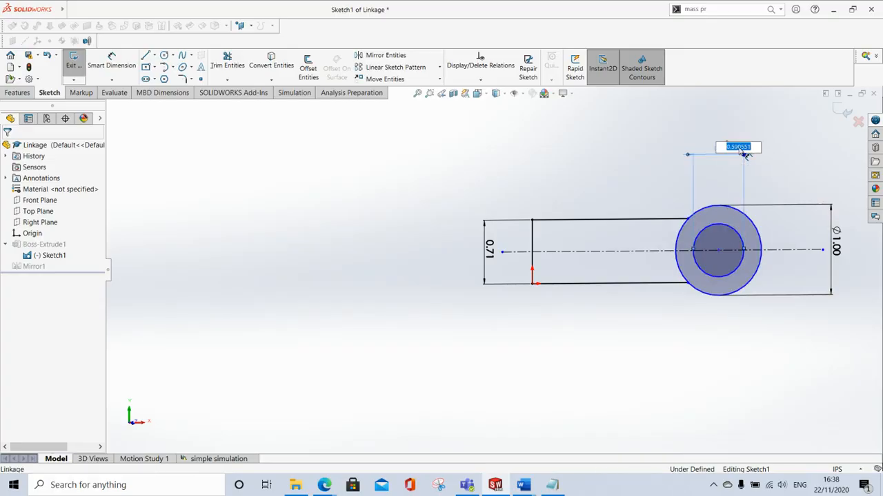
text(0.55)
key(Return)
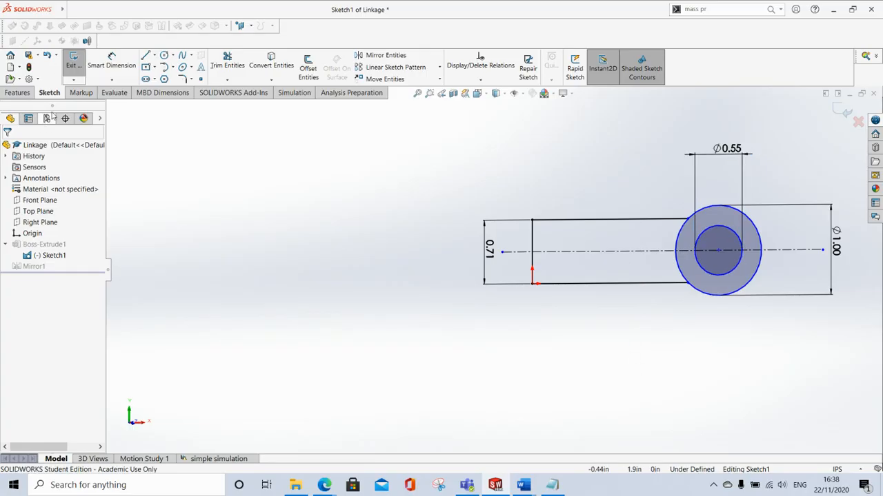
click(72, 64)
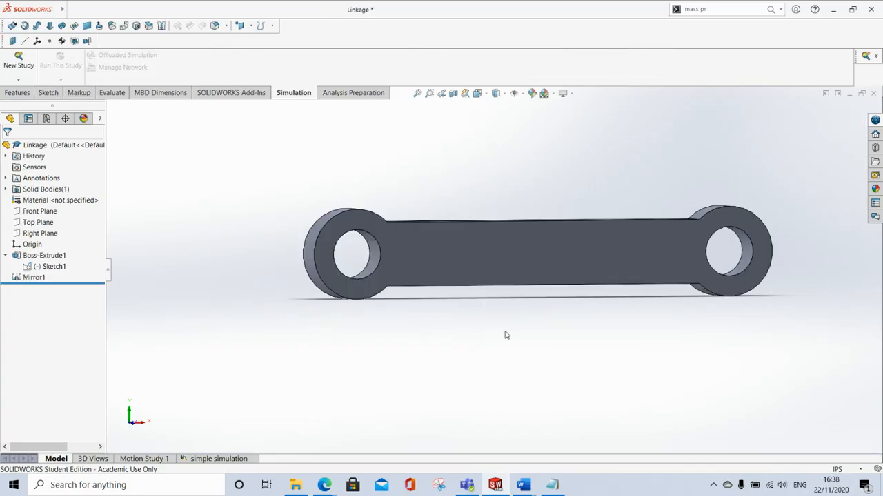
Fillet the upper edge where the left-hand eye meets the bar with a 0.8 in radius
middle_drag(483, 350, 366, 306)
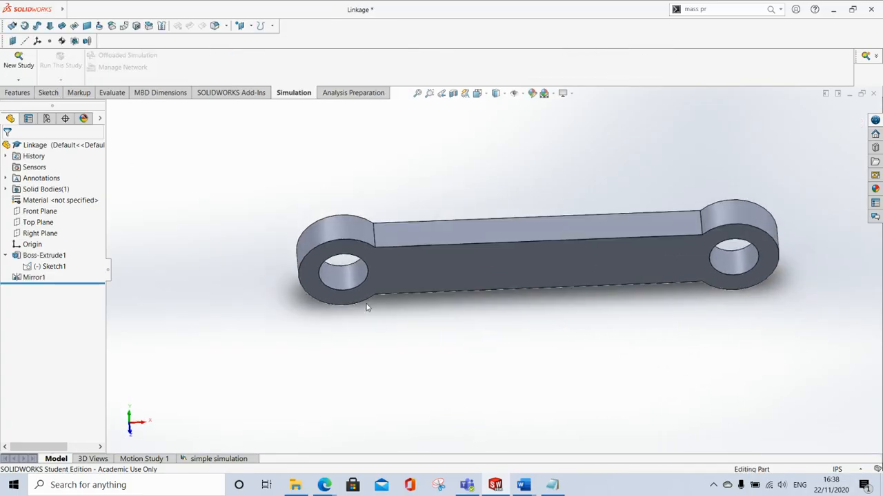
scroll(388, 249, down, 3)
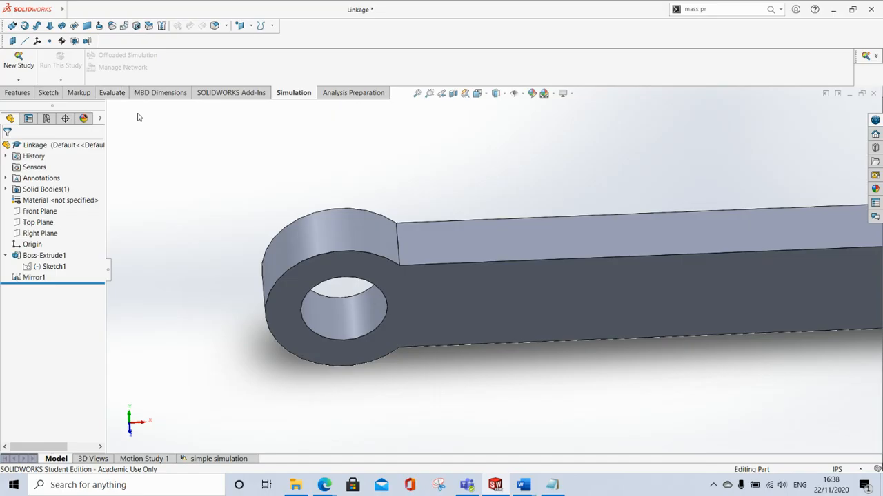
click(17, 93)
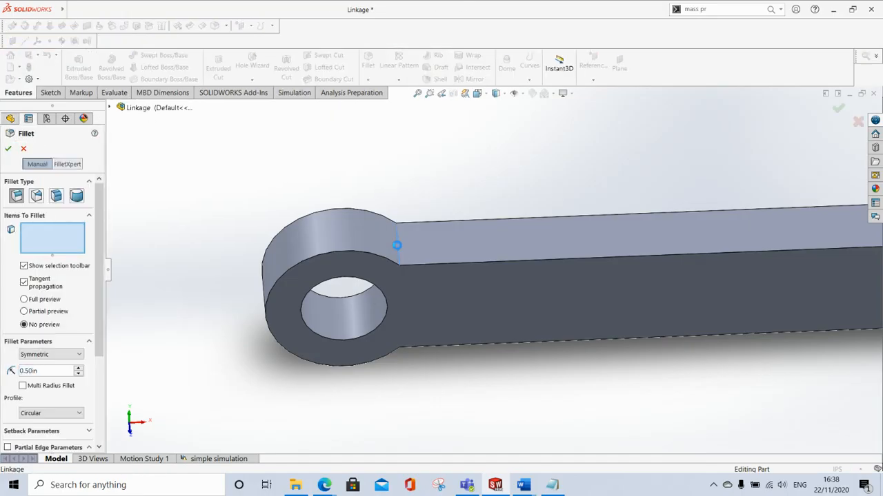
click(395, 244)
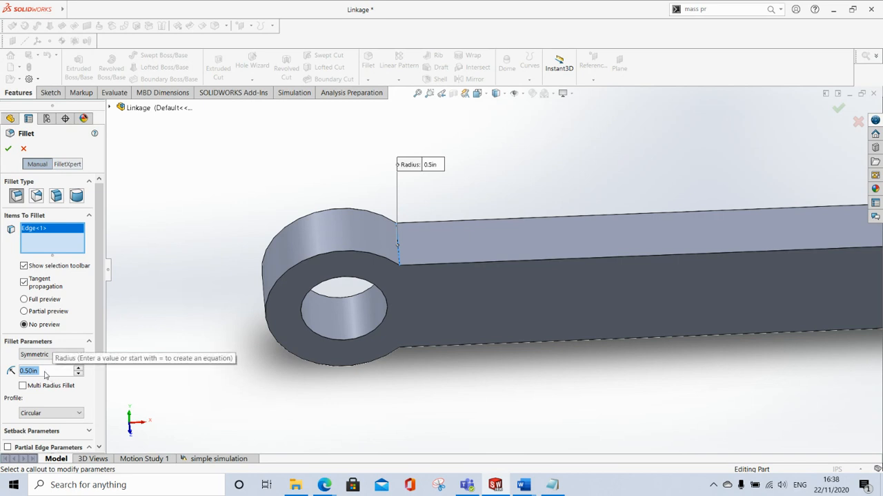
text(0.8)
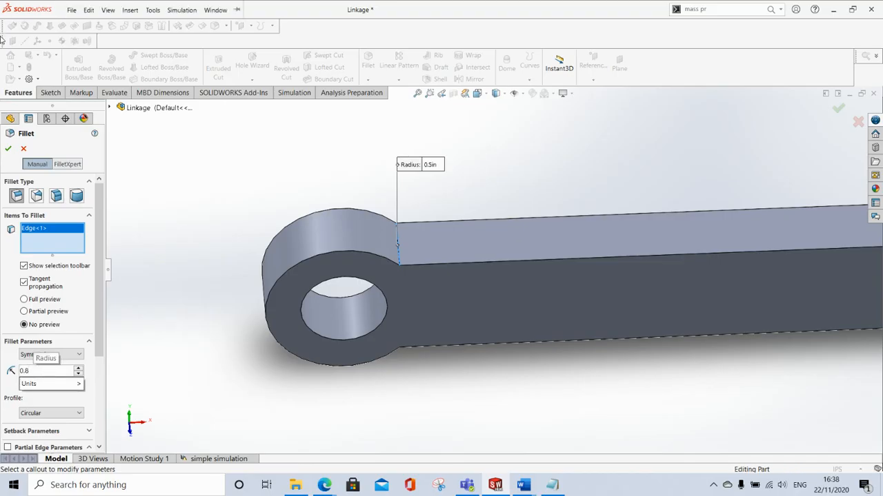
key(Return)
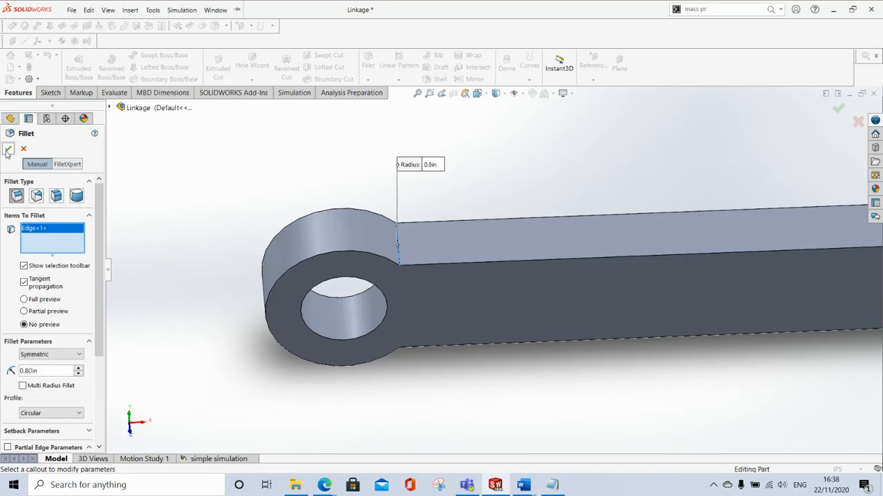
click(8, 150)
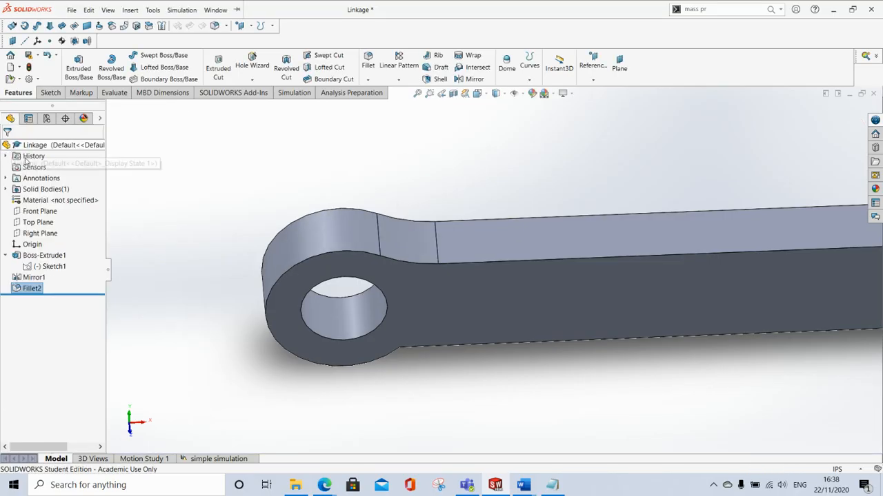
Fillet the lower edge where the left-hand eye meets the bar with a 0.8 in radius
middle_drag(456, 355, 412, 369)
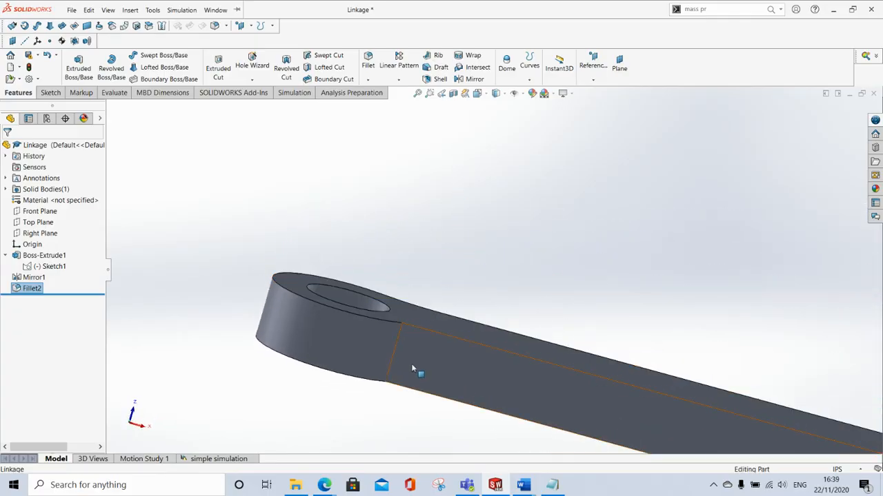
click(395, 347)
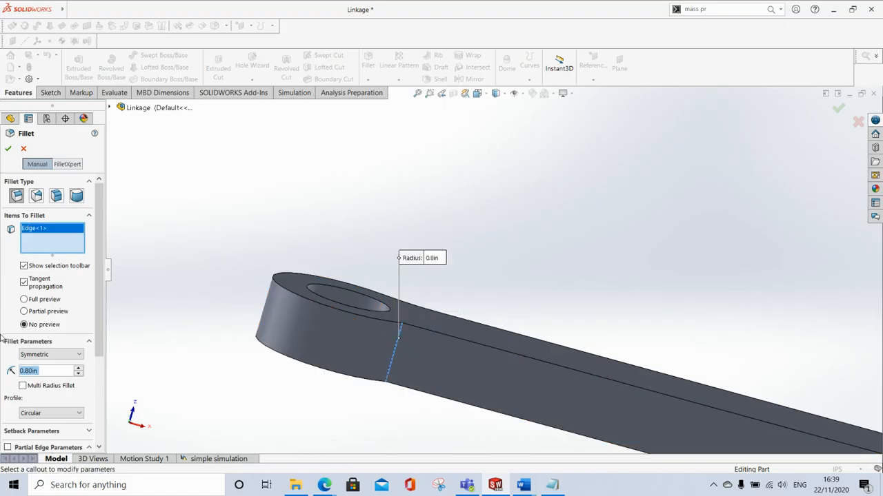
click(8, 148)
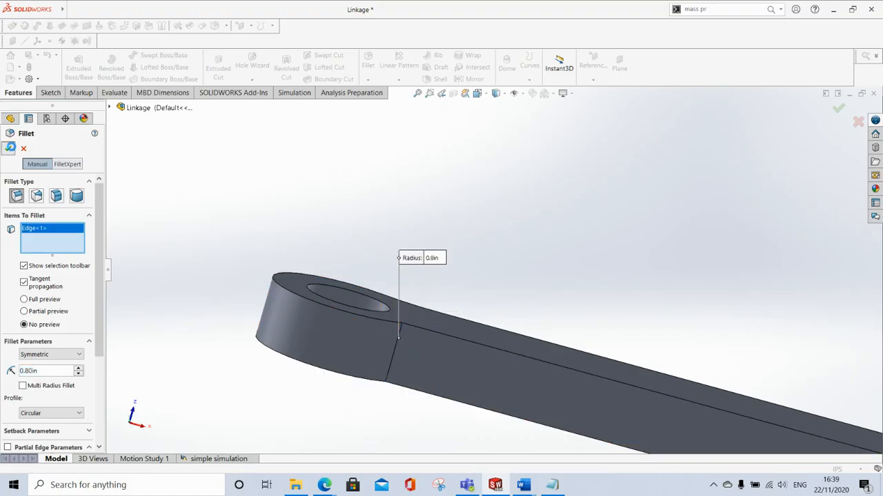
Fillet the upper edge where the right-hand eye meets the bar with a 0.8 in radius
middle_drag(373, 400, 500, 441)
middle_drag(681, 289, 693, 314)
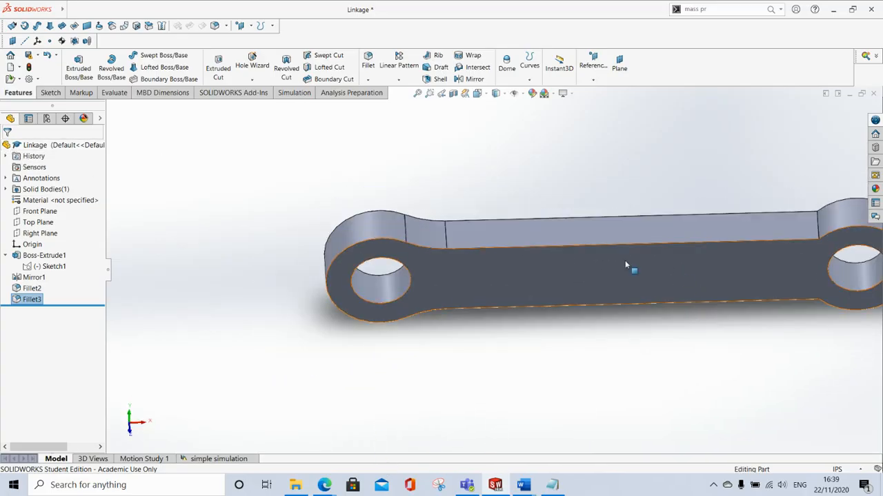
click(819, 225)
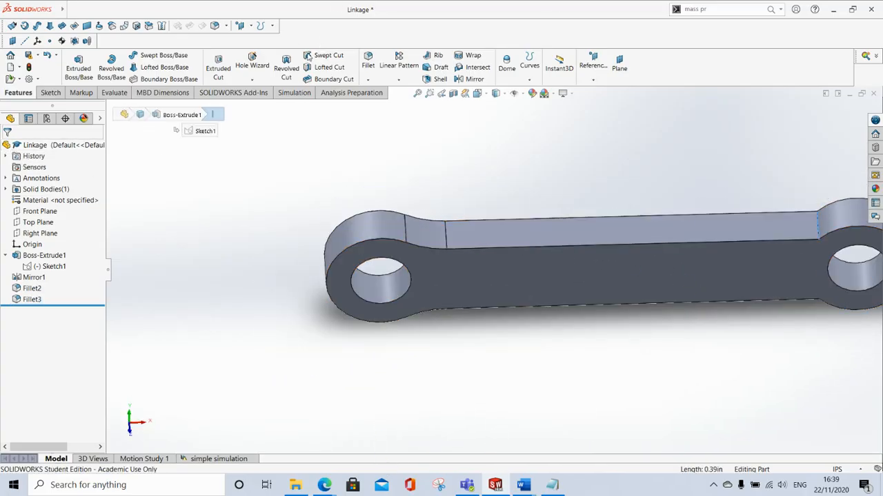
click(368, 58)
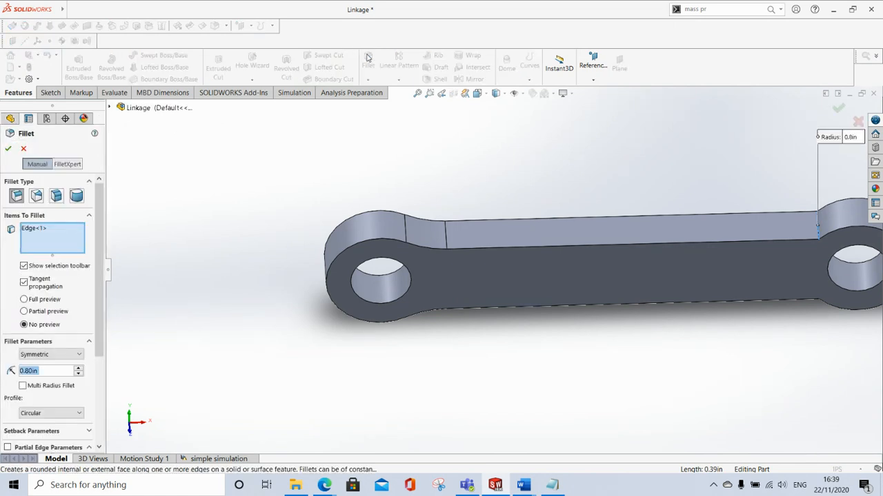
click(7, 149)
Fillet the lower edge where the right-hand eye meets the bar with a 0.8 in radius
middle_drag(845, 325, 798, 201)
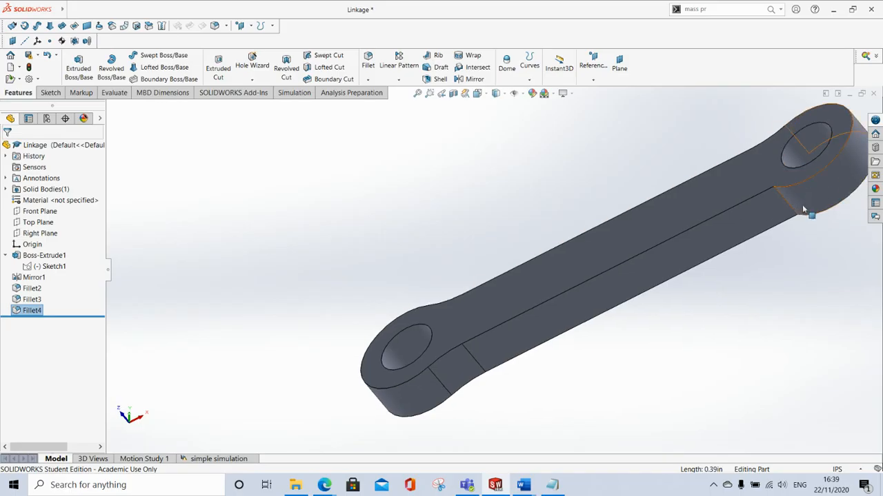
click(789, 202)
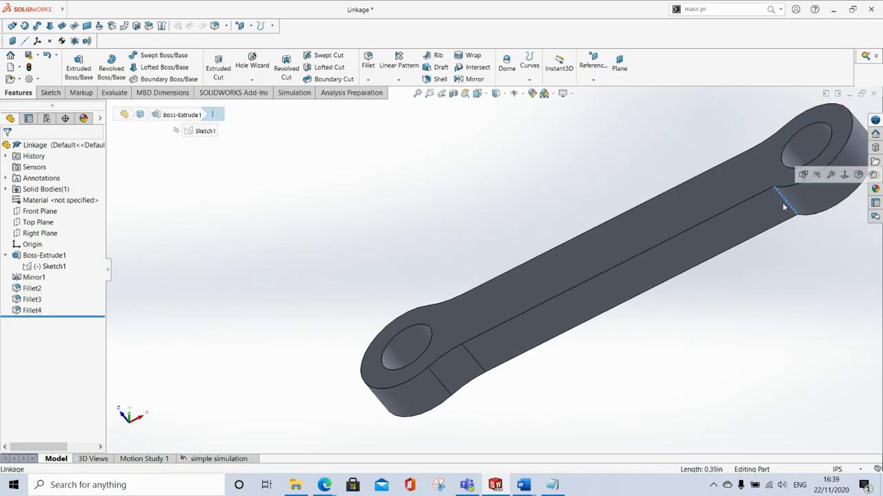
click(368, 61)
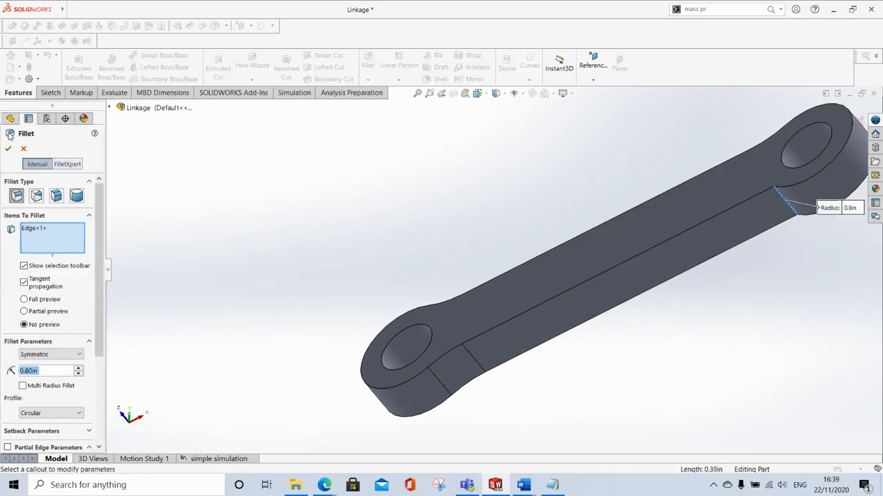
click(9, 149)
middle_drag(600, 334, 673, 325)
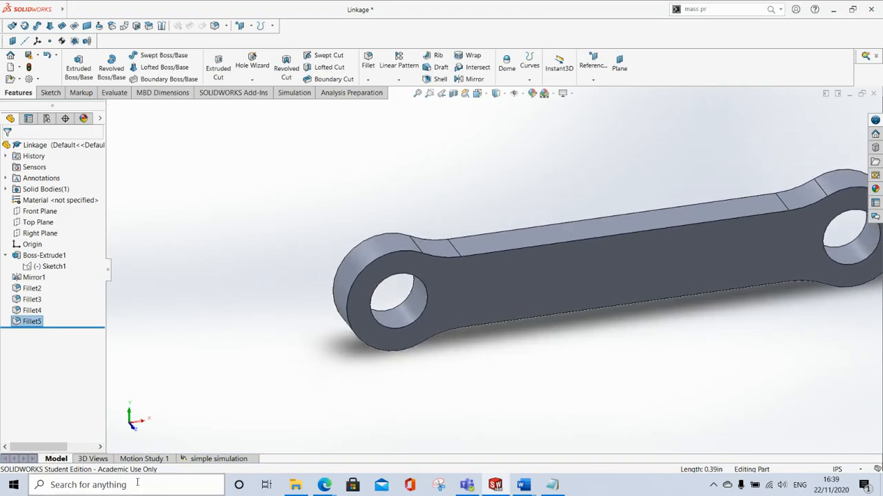
Rerun the simple simulation study on the filleted linkage and inspect the von Mises stress plot around the loaded eye
click(211, 459)
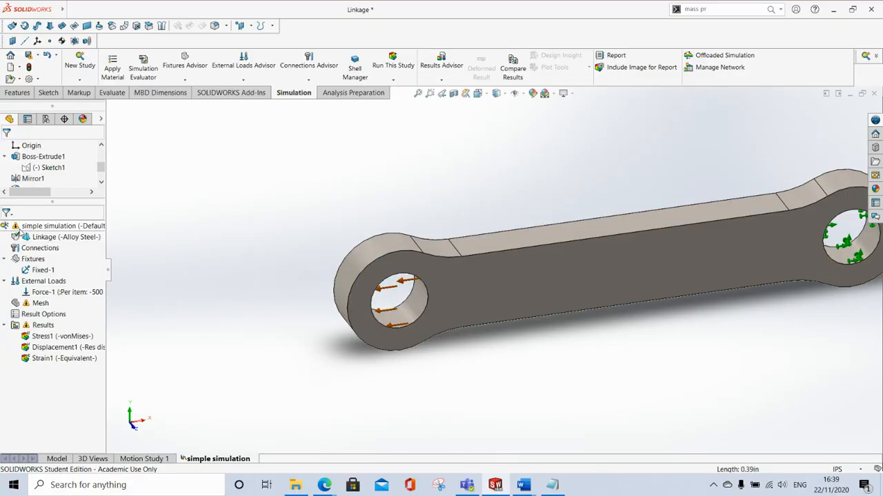
click(401, 62)
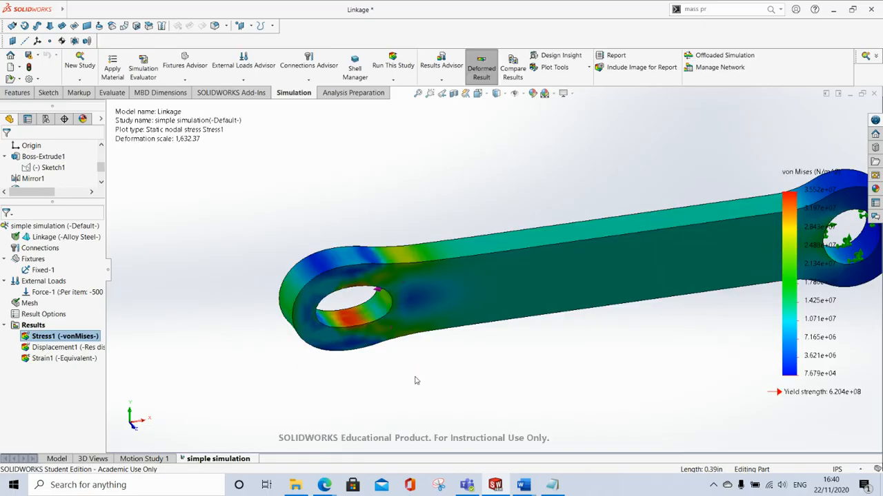
middle_drag(462, 377, 415, 312)
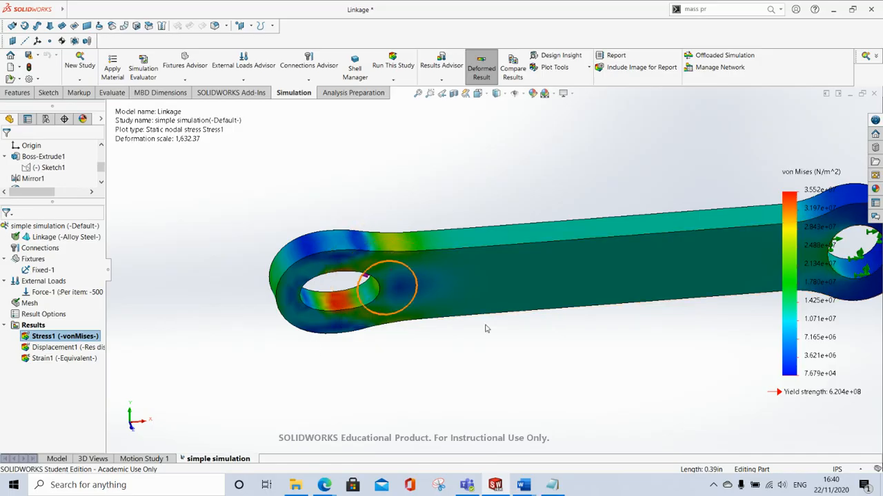
middle_drag(558, 360, 688, 270)
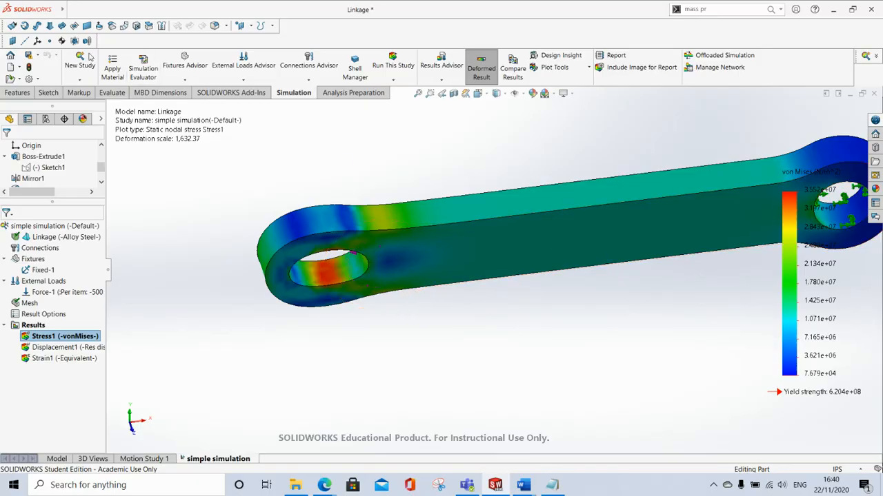
Look up the revised linkage's volume with the Mass Properties tool, and close the report
click(723, 11)
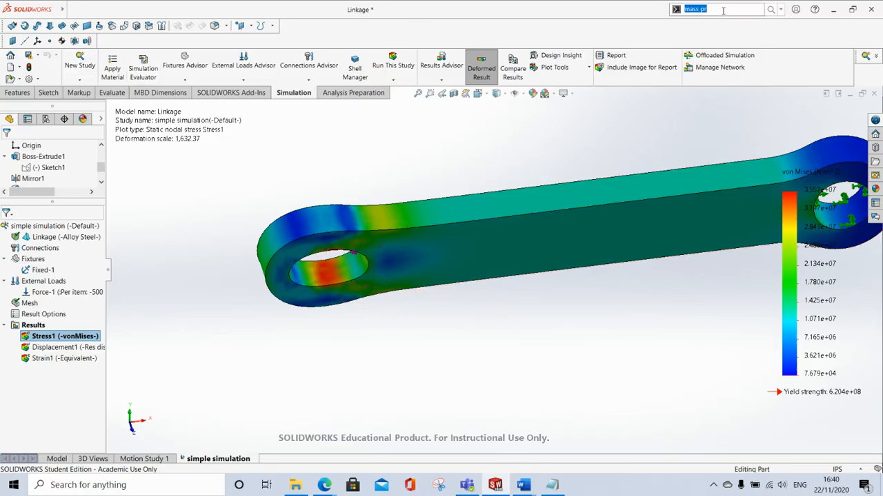
text(mass prp)
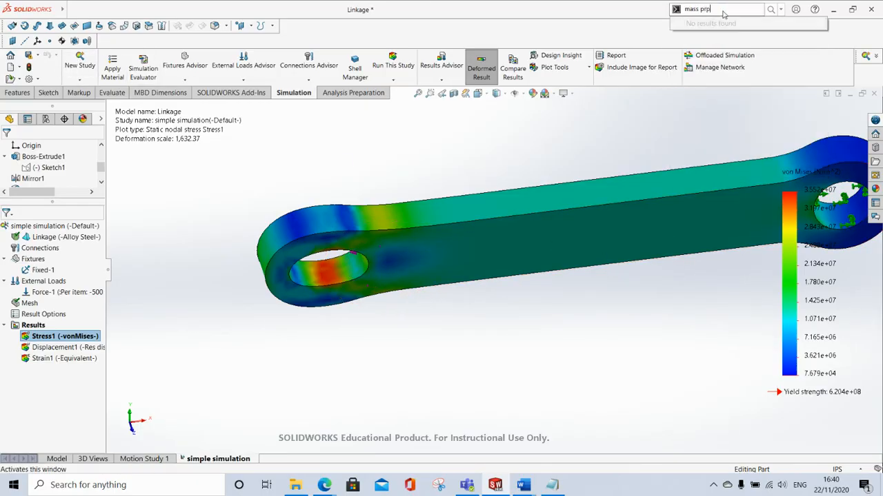
key(BackSpace)
click(724, 23)
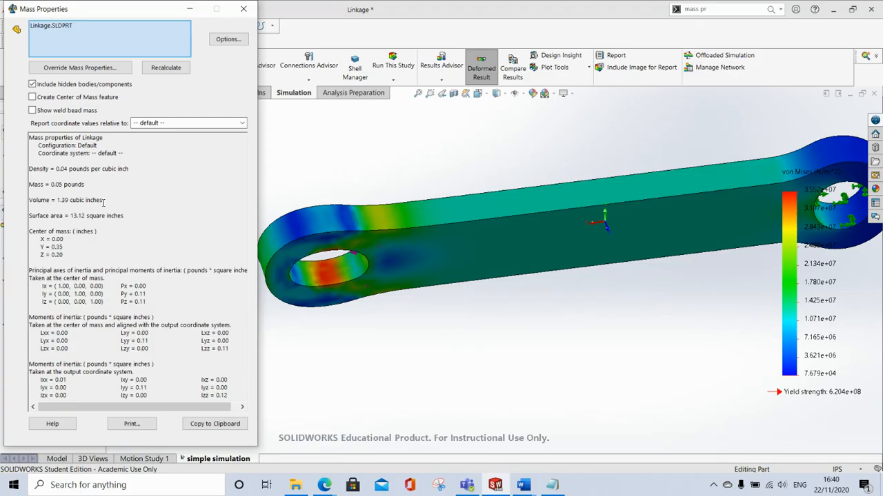
drag(74, 200, 23, 197)
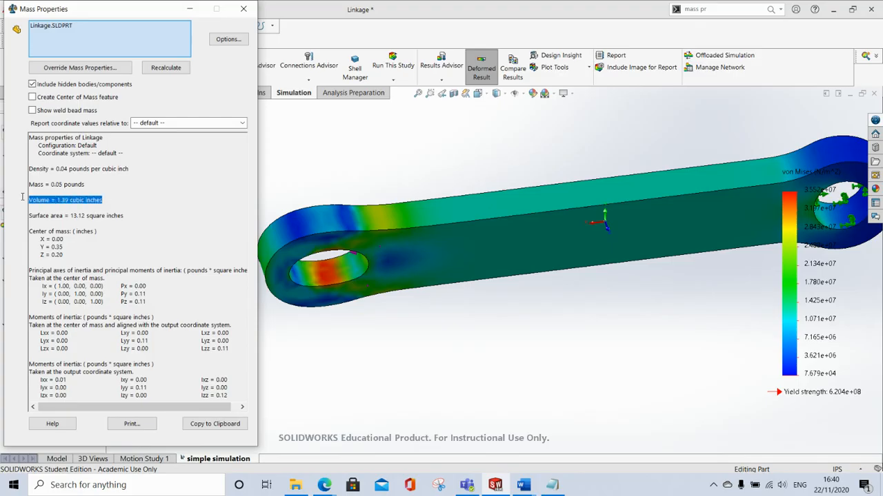
click(117, 204)
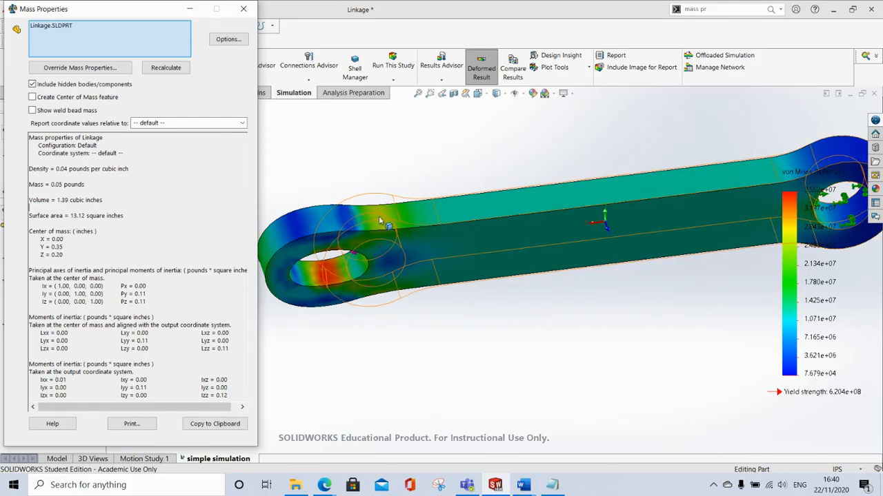
click(242, 9)
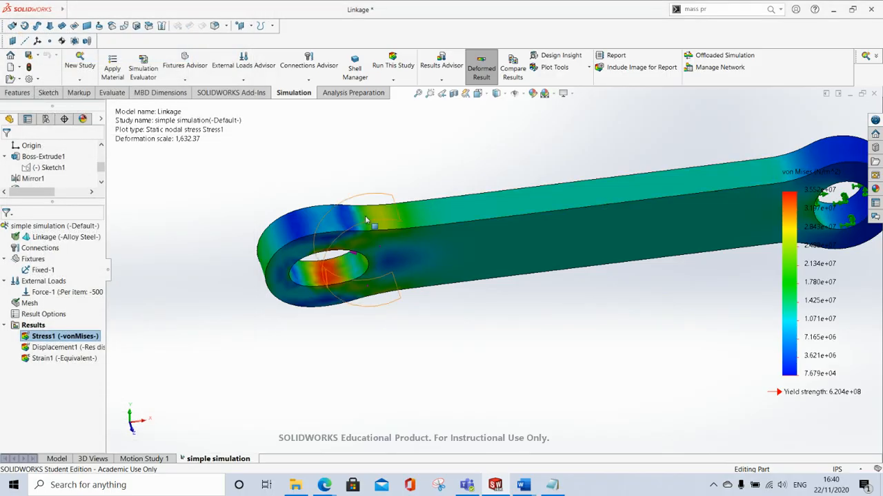
middle_drag(478, 315, 506, 316)
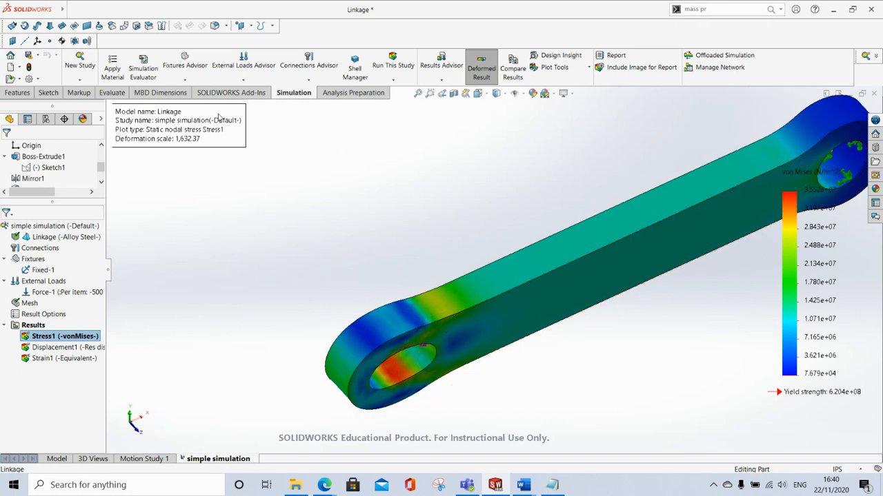
click(38, 79)
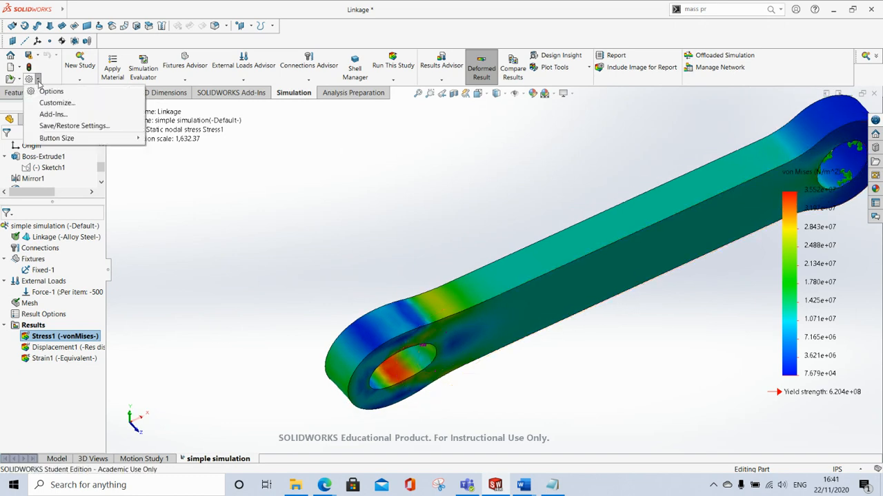
click(39, 80)
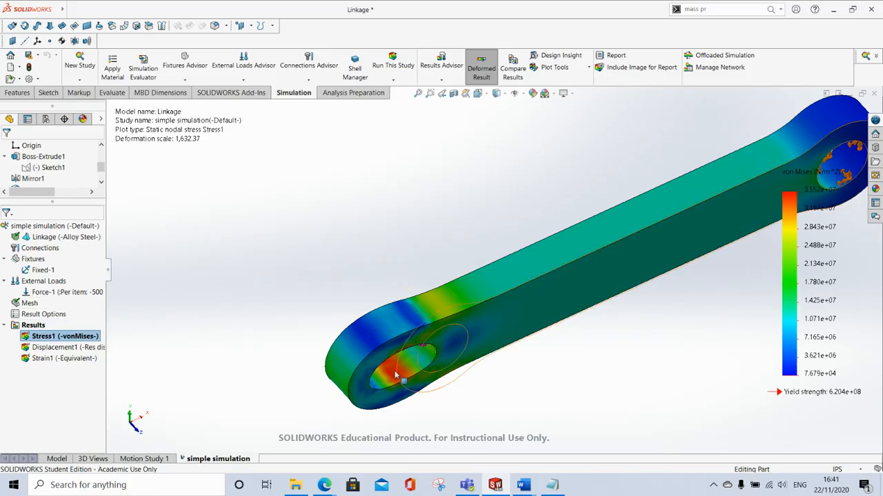
mouse_move(581, 394)
middle_down()
mouse_move(571, 370)
mouse_move(584, 387)
middle_up()
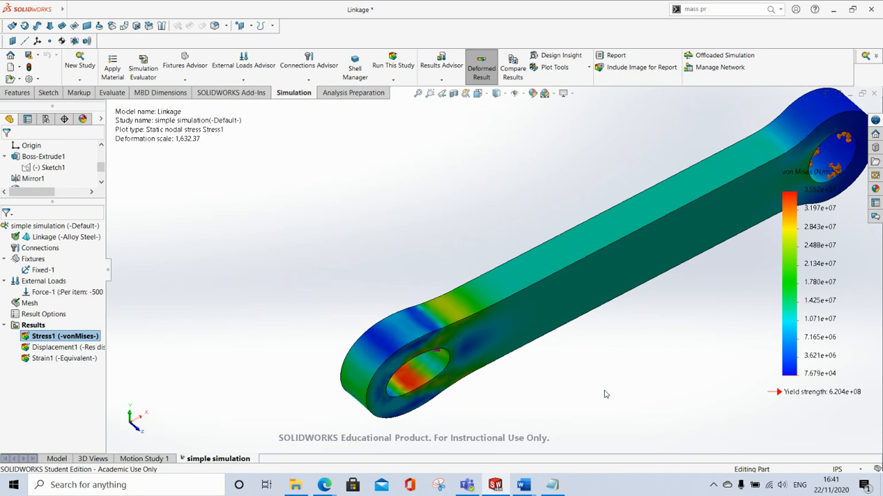
middle_drag(605, 395, 595, 374)
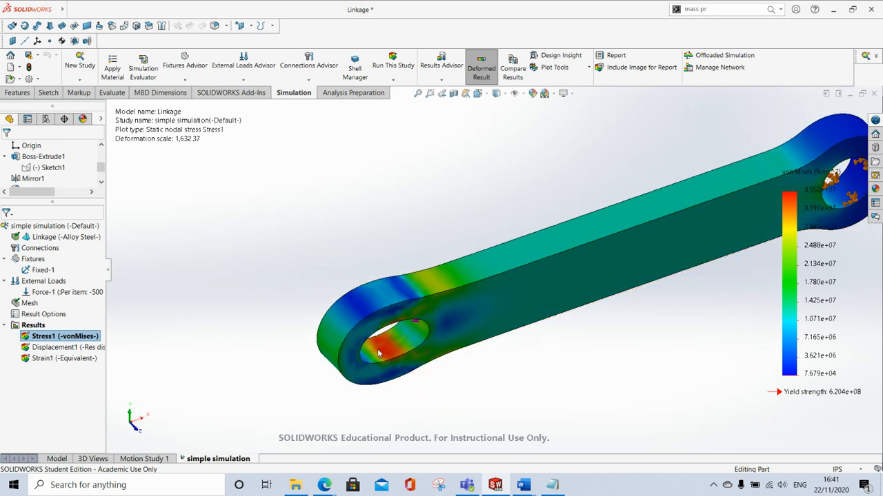